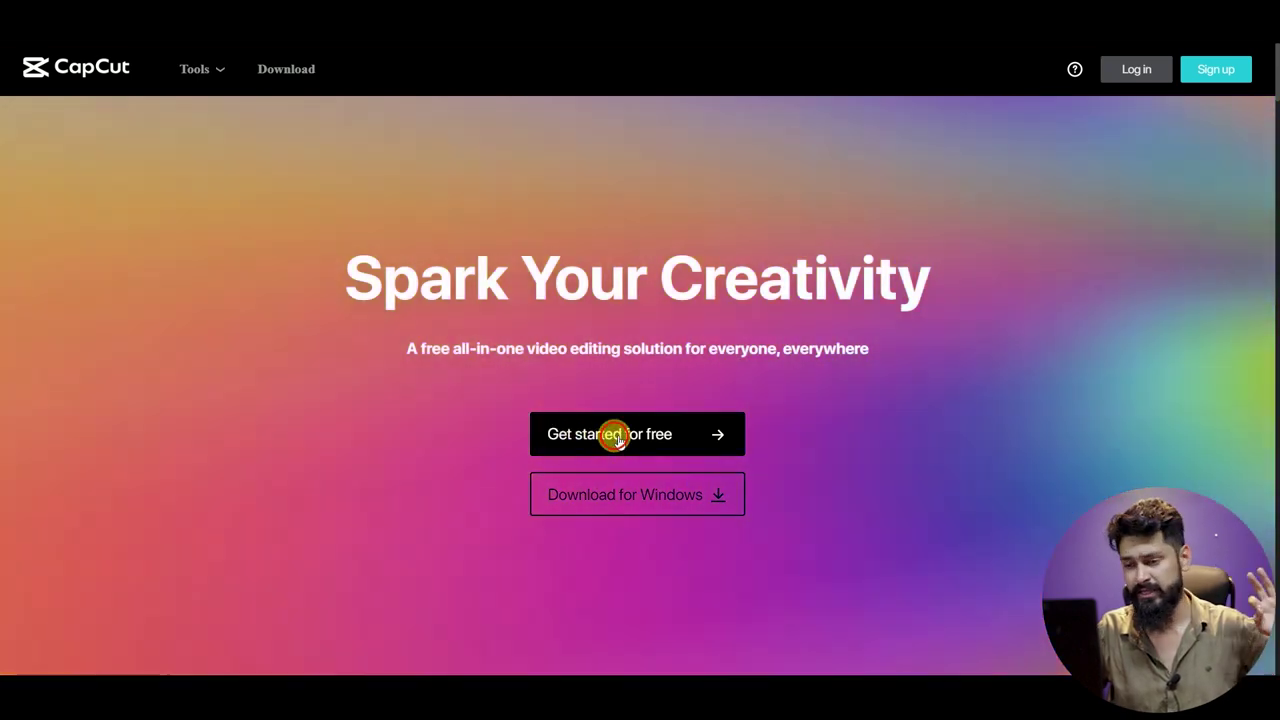
Step: Start a new online editing project and upload the DJI_0018 and dsfsdf videos from the D: drive
{"action": "left_click", "coordinate": [614, 435]}
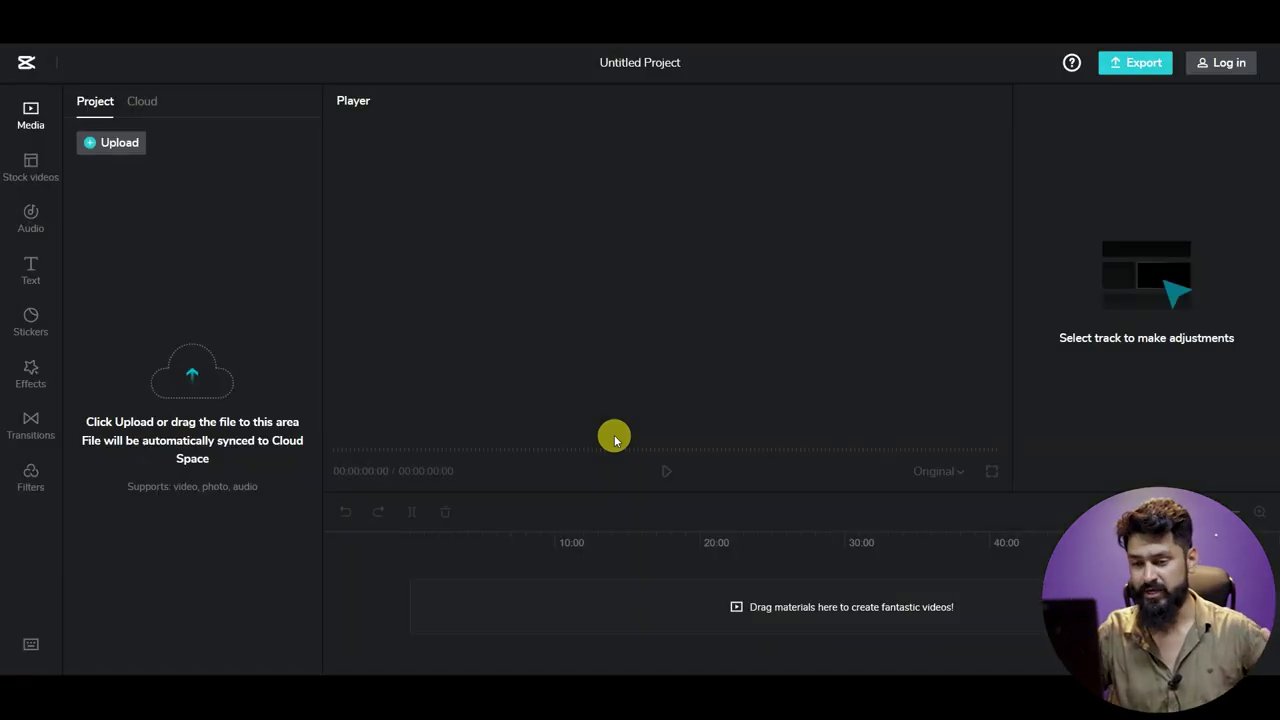
{"action": "left_click", "coordinate": [130, 145]}
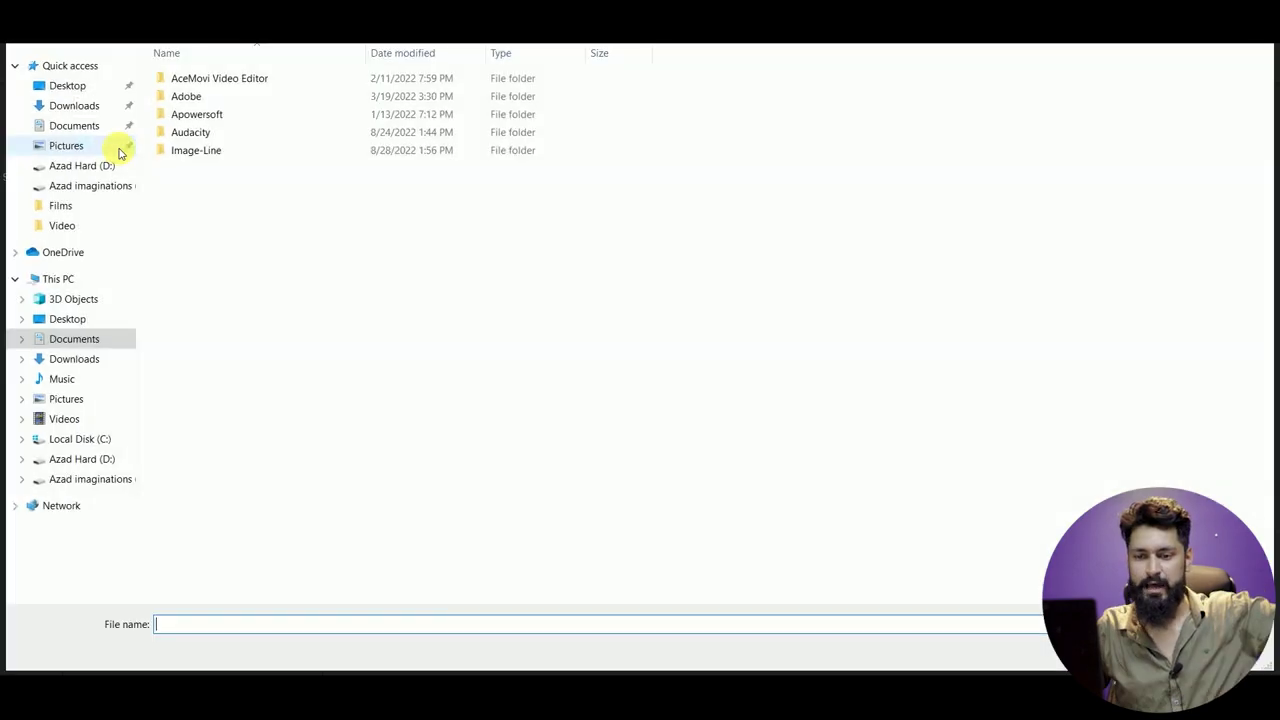
{"action": "left_click", "coordinate": [93, 474]}
{"action": "left_click", "coordinate": [100, 458]}
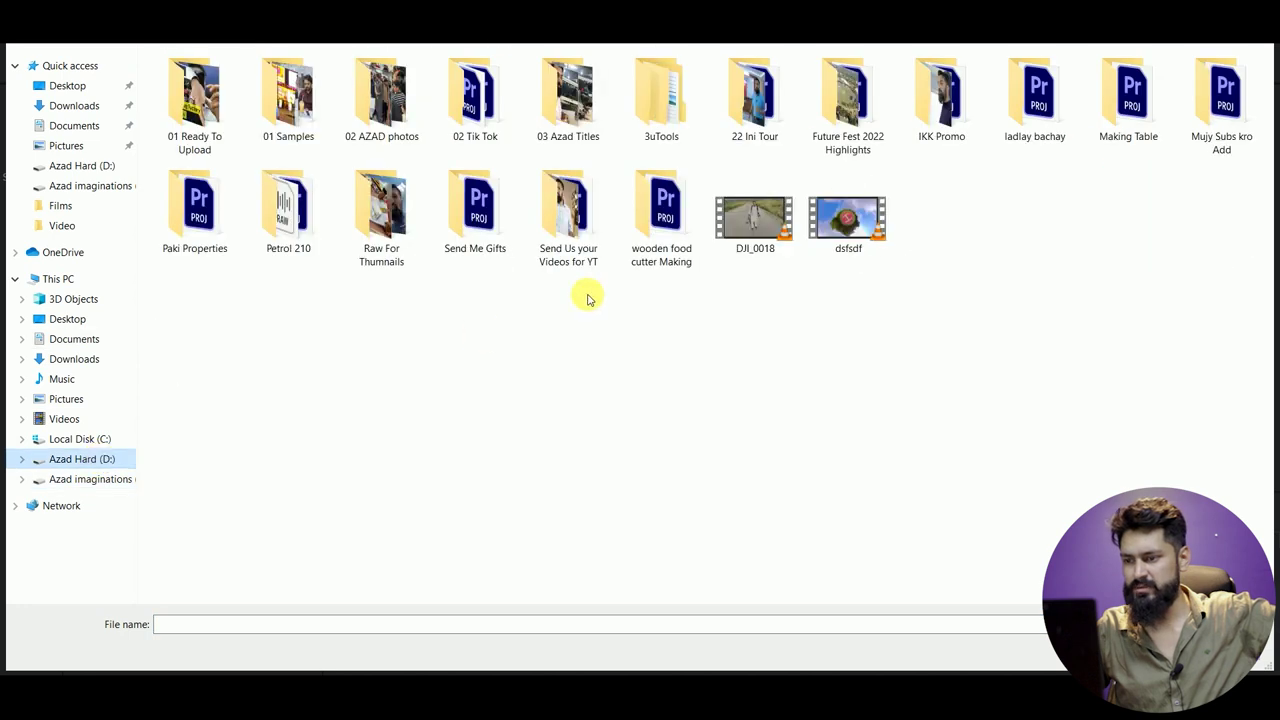
{"action": "left_click_drag", "start_coordinate": [855, 285], "coordinate": [755, 230]}
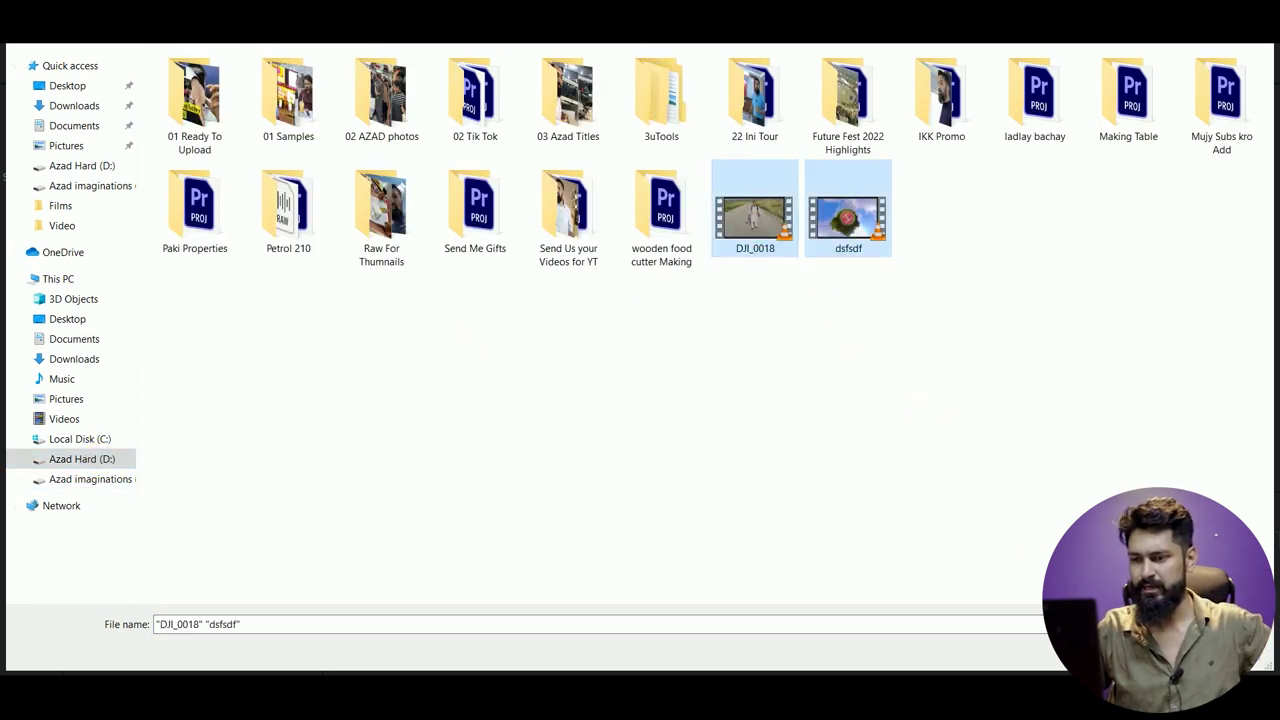
{"action": "key", "text": "Return"}
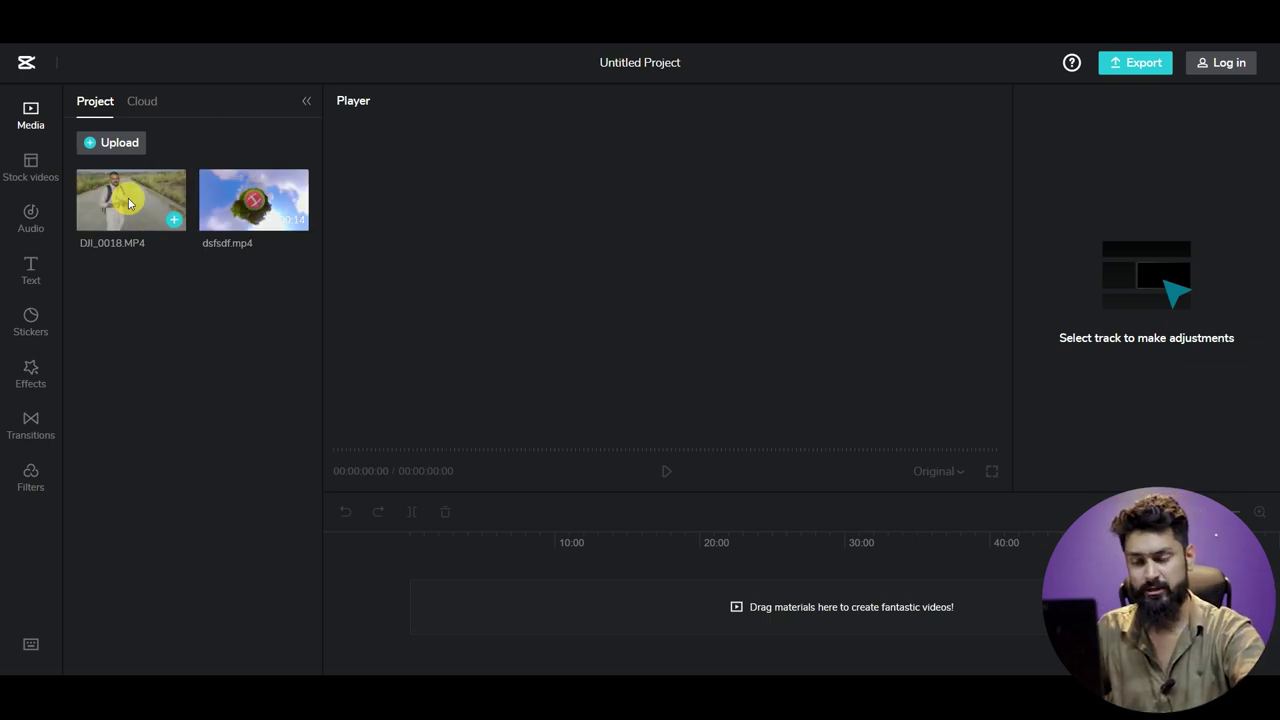
Step: Place DJI_0018.MP4 at the start of the timeline and dsfsdf.mp4 on a separate track above it
{"action": "left_click_drag", "start_coordinate": [128, 198], "coordinate": [415, 588]}
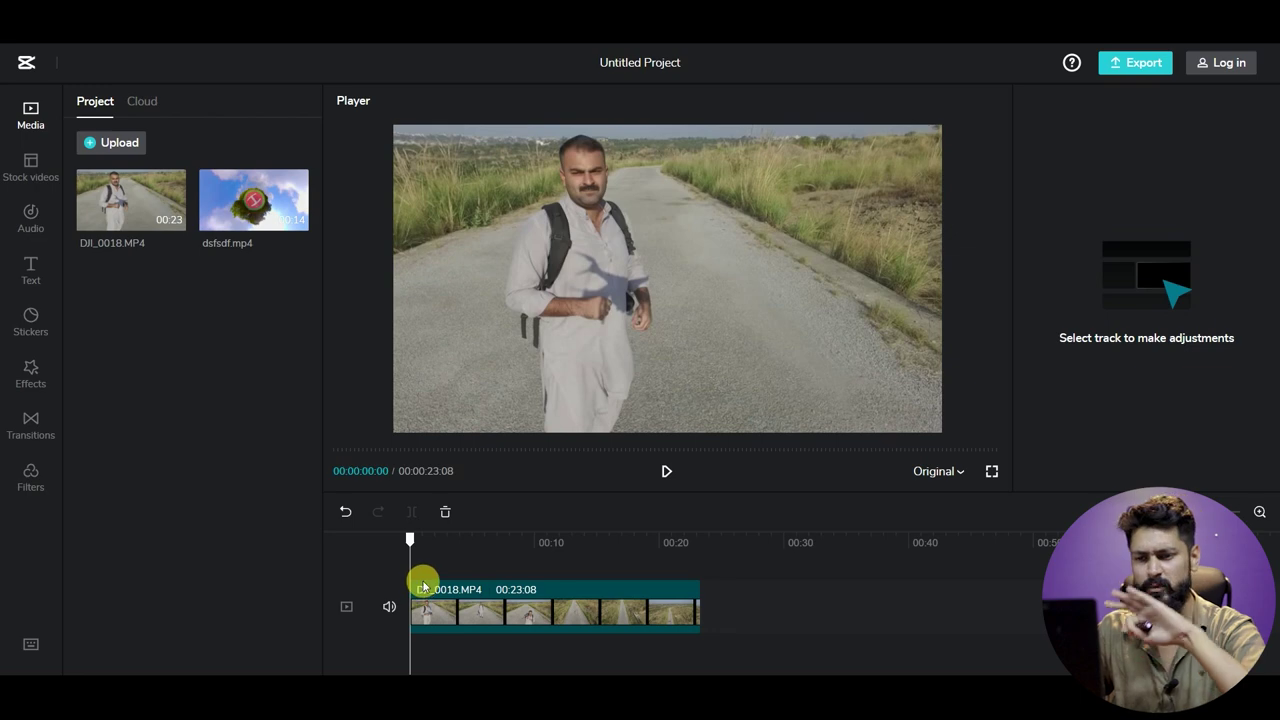
{"action": "left_click_drag", "start_coordinate": [248, 205], "coordinate": [657, 552]}
Step: Split the DJI_0018.MP4 clip at 00:00:19:09 and select its second part
{"action": "left_click", "coordinate": [629, 652]}
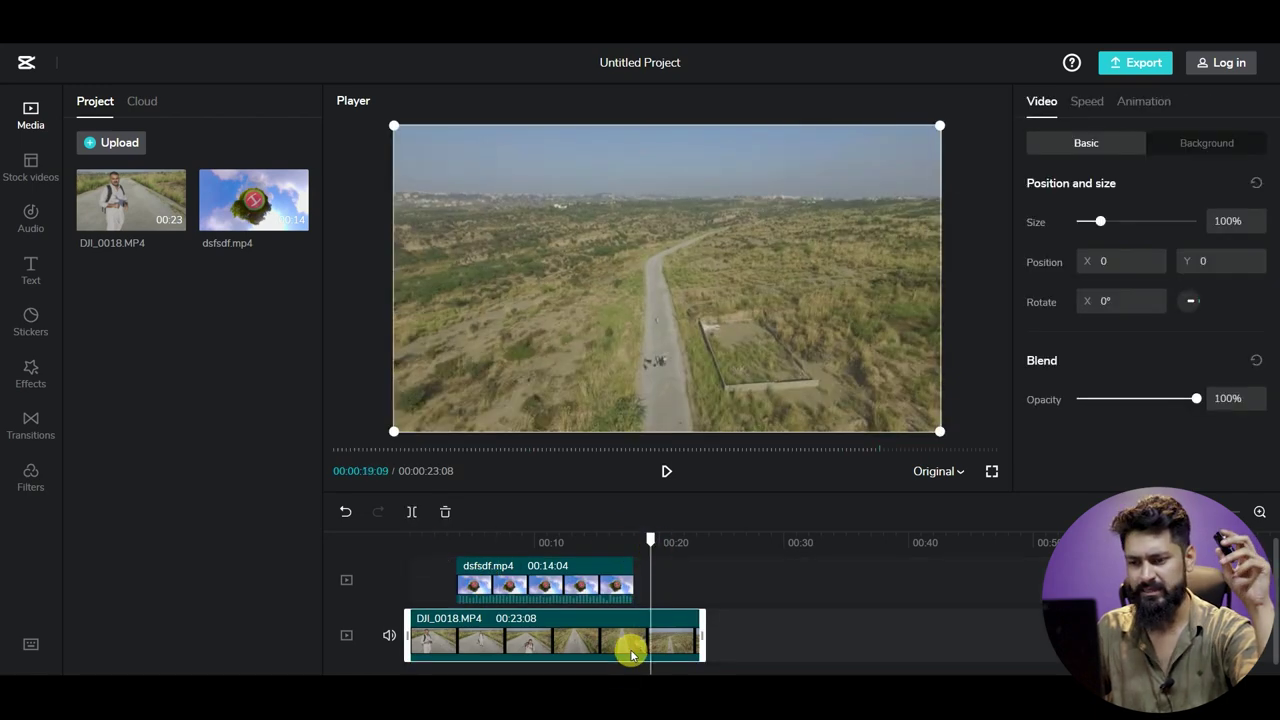
{"action": "left_click", "coordinate": [409, 512]}
{"action": "left_click", "coordinate": [690, 641]}
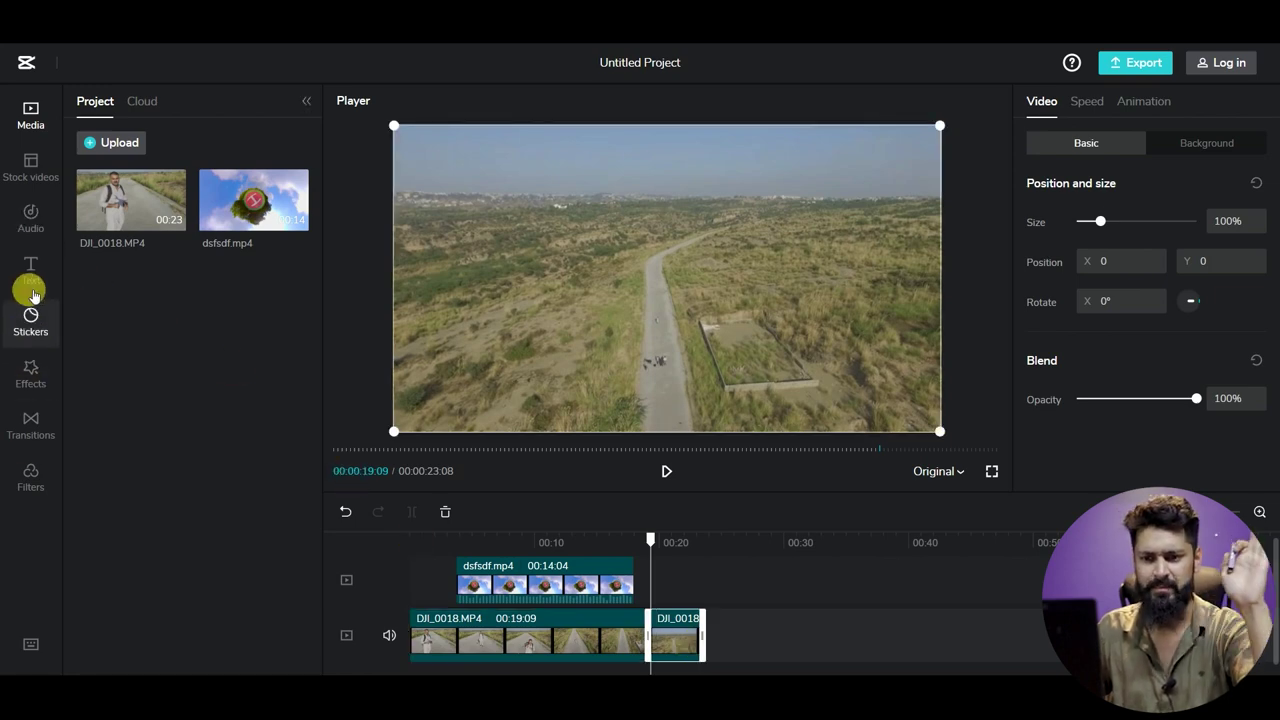
Step: Browse the available music and stock videos, and look over the effects, transitions and filters
{"action": "left_click", "coordinate": [33, 215]}
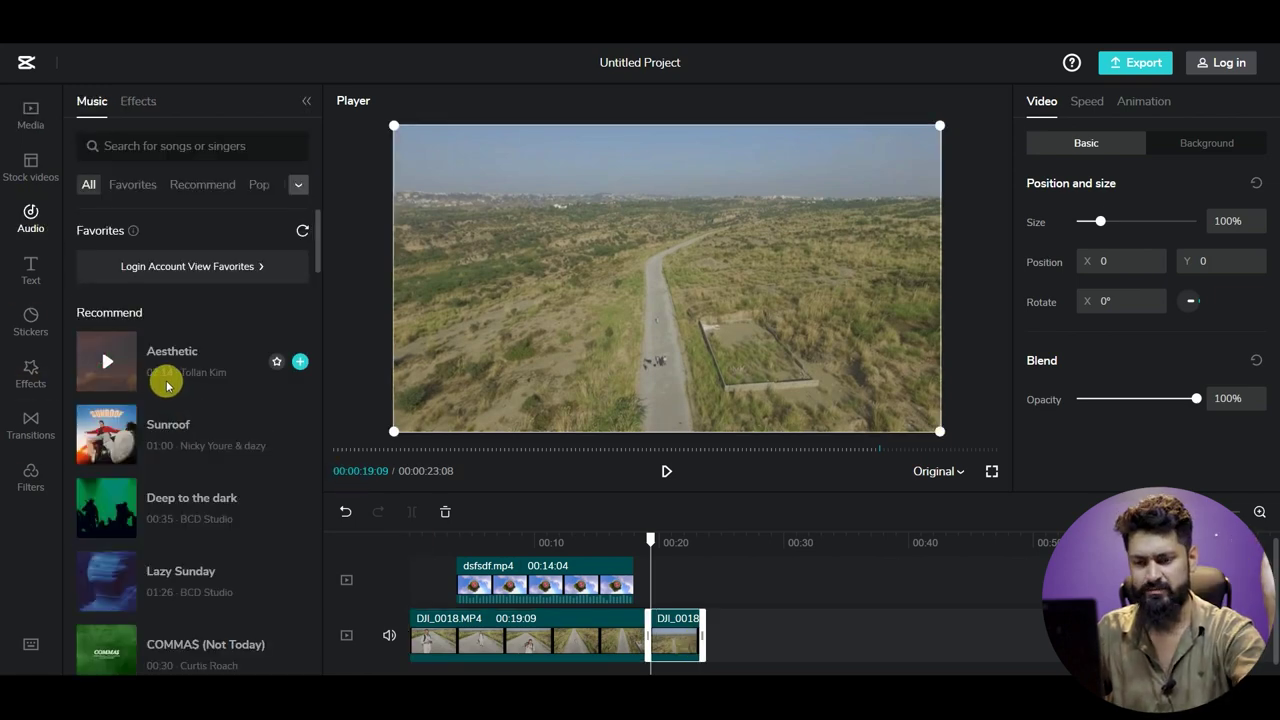
{"action": "scroll", "coordinate": [168, 377], "scroll_direction": "down", "scroll_amount": 4}
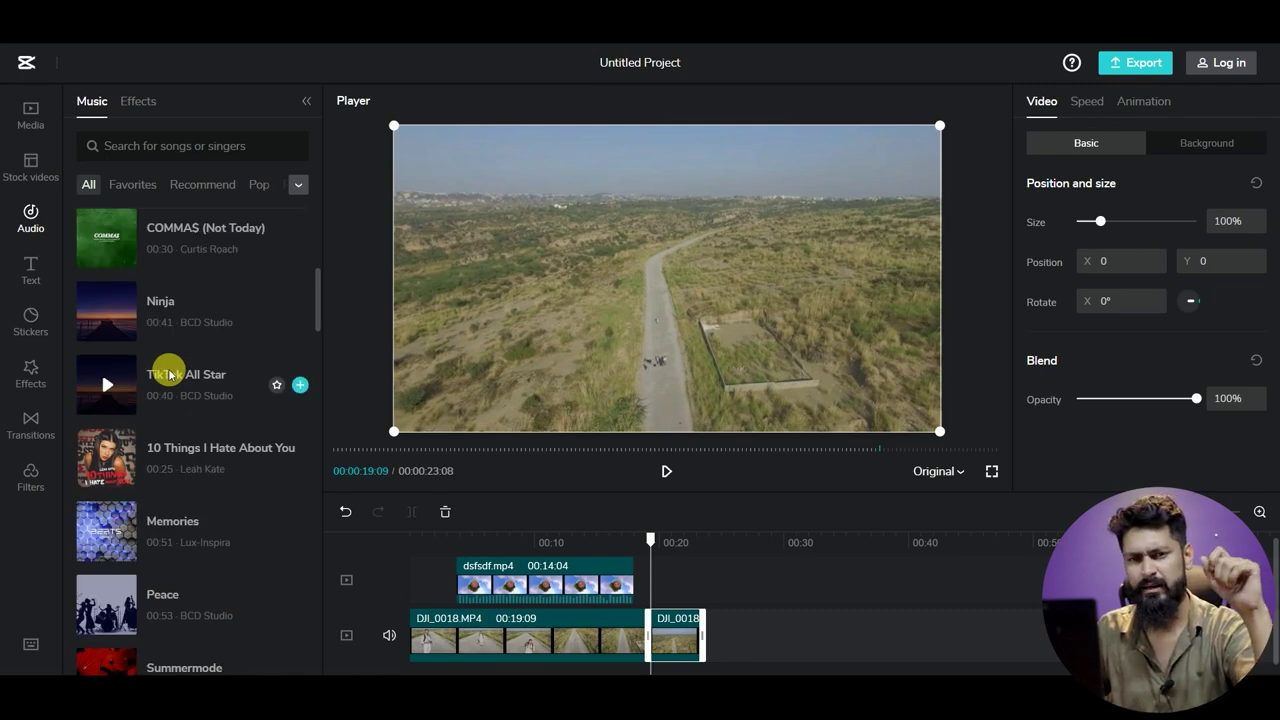
{"action": "scroll", "coordinate": [168, 374], "scroll_direction": "down", "scroll_amount": 4}
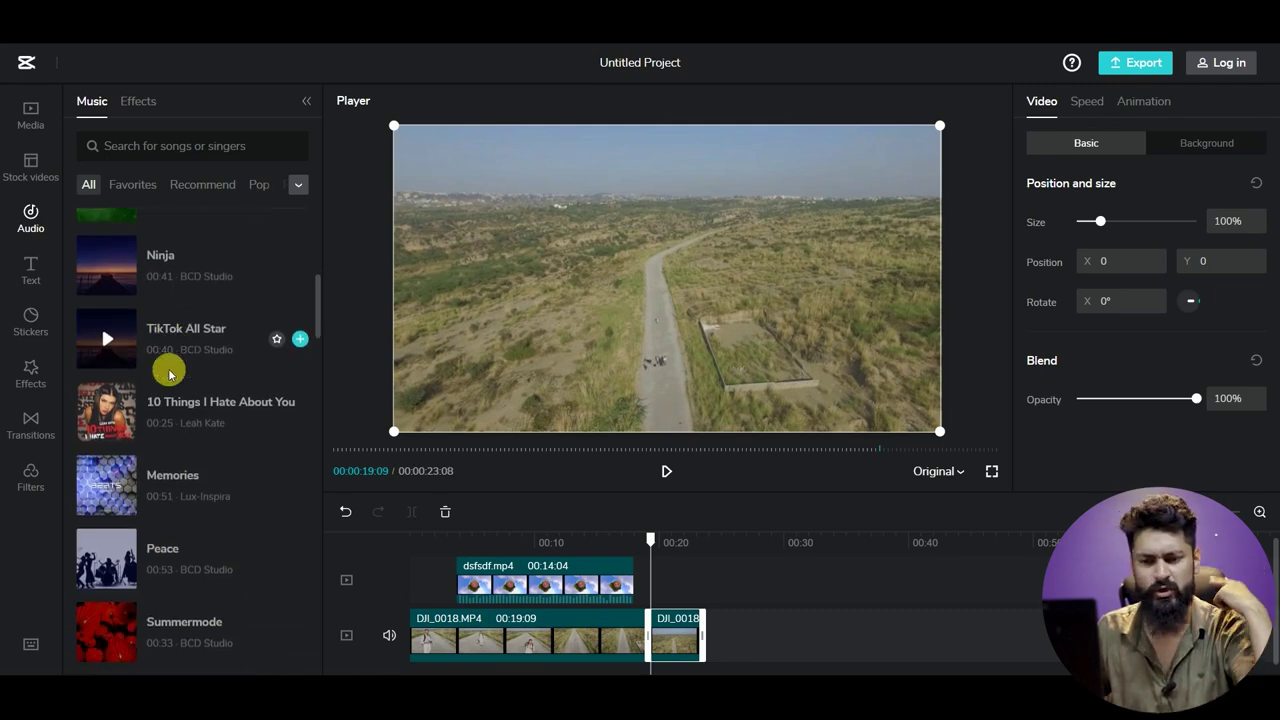
{"action": "scroll", "coordinate": [168, 374], "scroll_direction": "down", "scroll_amount": 3}
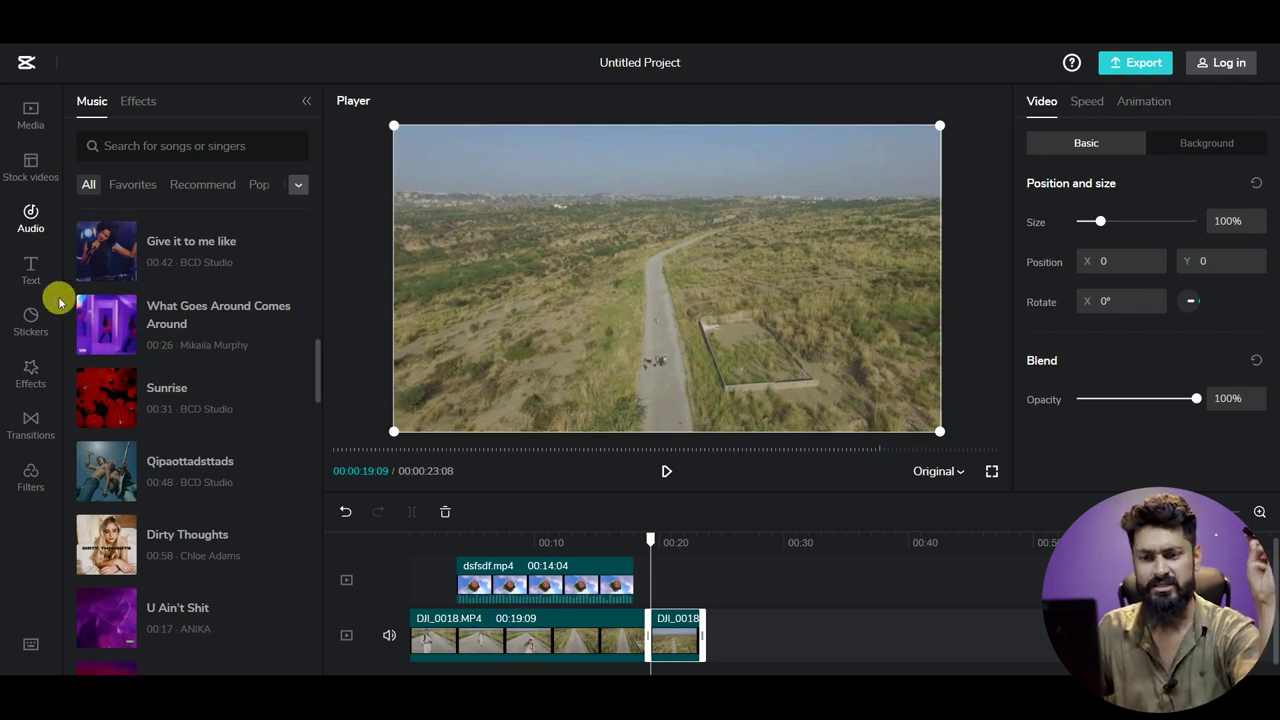
{"action": "left_click", "coordinate": [41, 170]}
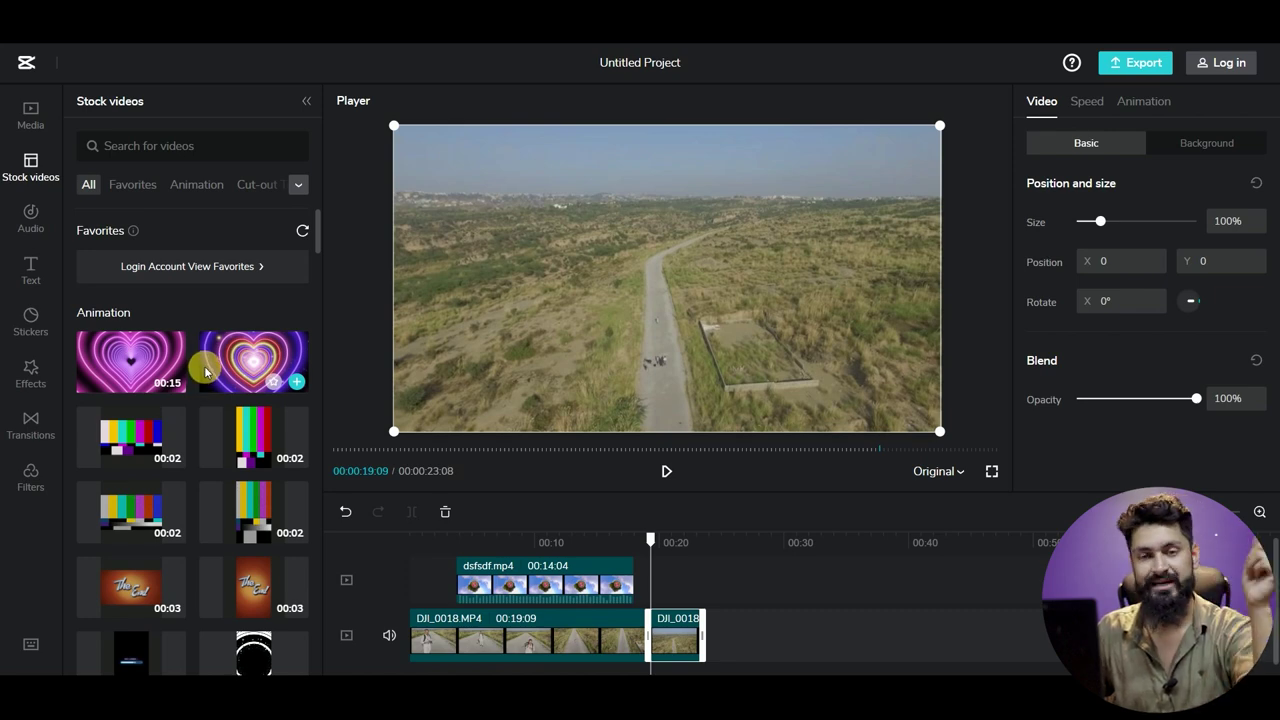
{"action": "scroll", "coordinate": [205, 371], "scroll_direction": "down", "scroll_amount": 3}
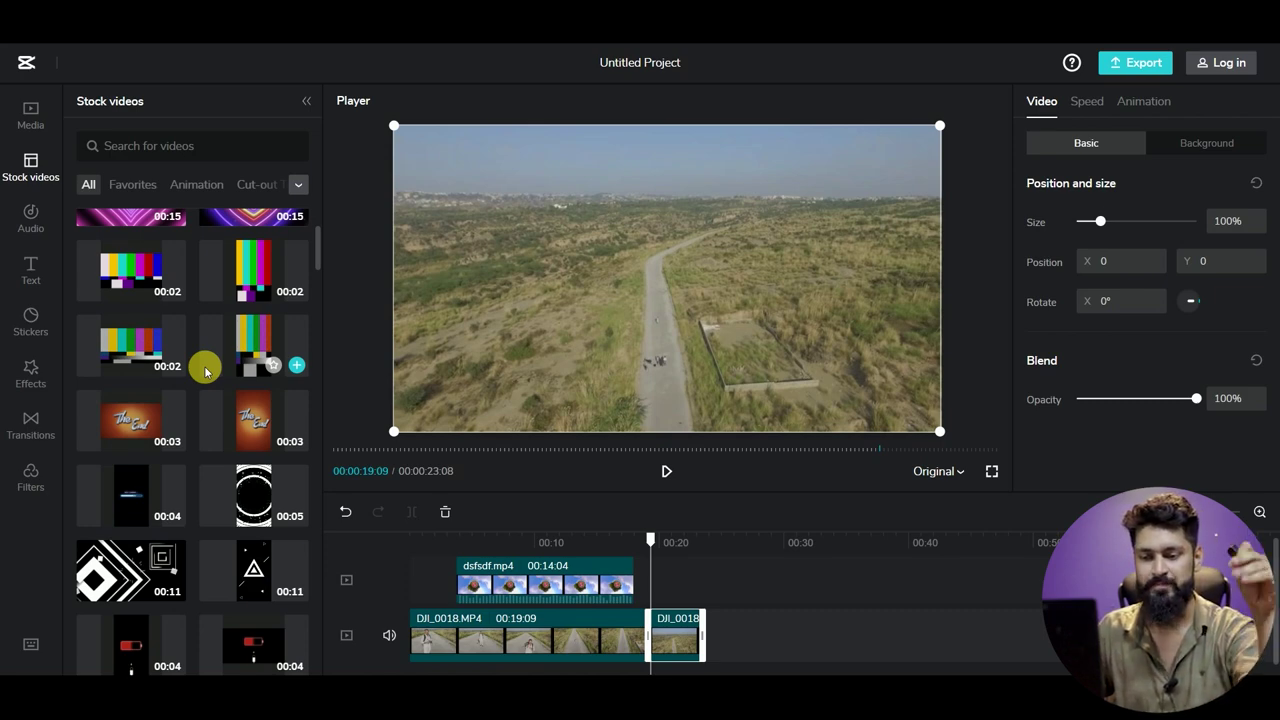
{"action": "scroll", "coordinate": [205, 371], "scroll_direction": "down", "scroll_amount": 3}
{"action": "left_click", "coordinate": [669, 542]}
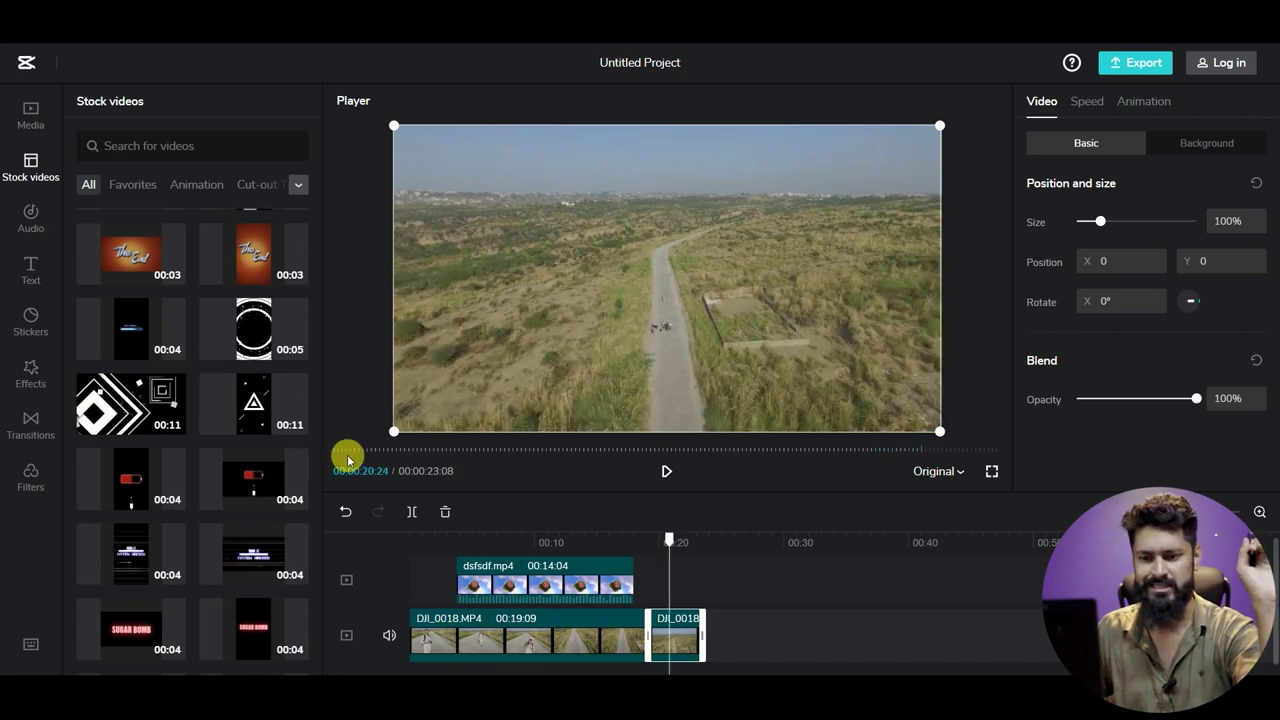
{"action": "left_click", "coordinate": [53, 375]}
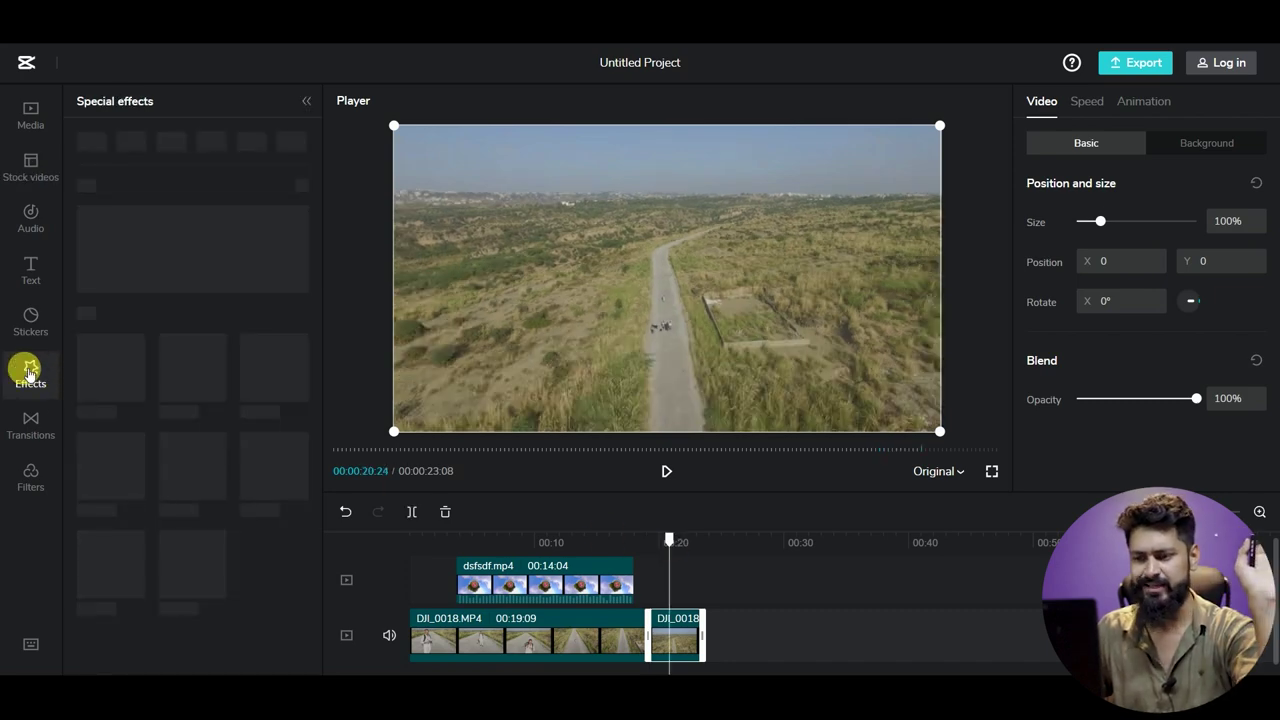
{"action": "left_click", "coordinate": [30, 426]}
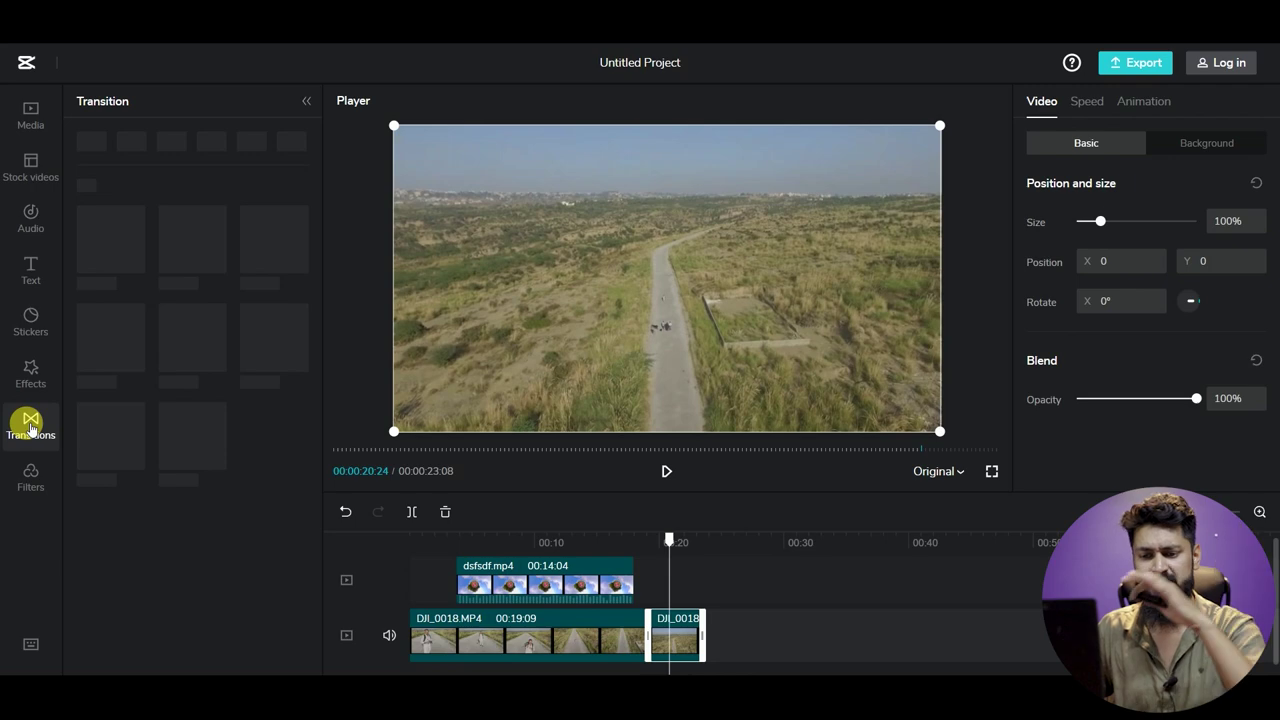
{"action": "left_click", "coordinate": [29, 488]}
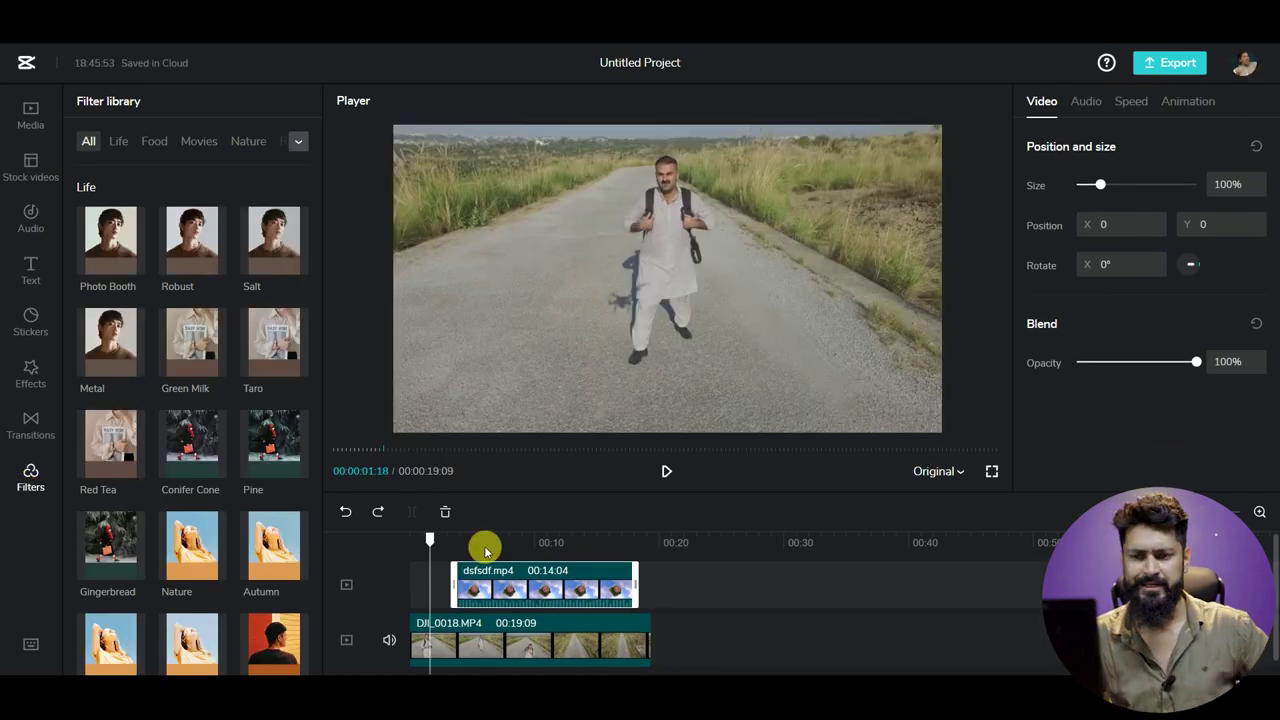
{"action": "left_click", "coordinate": [487, 586]}
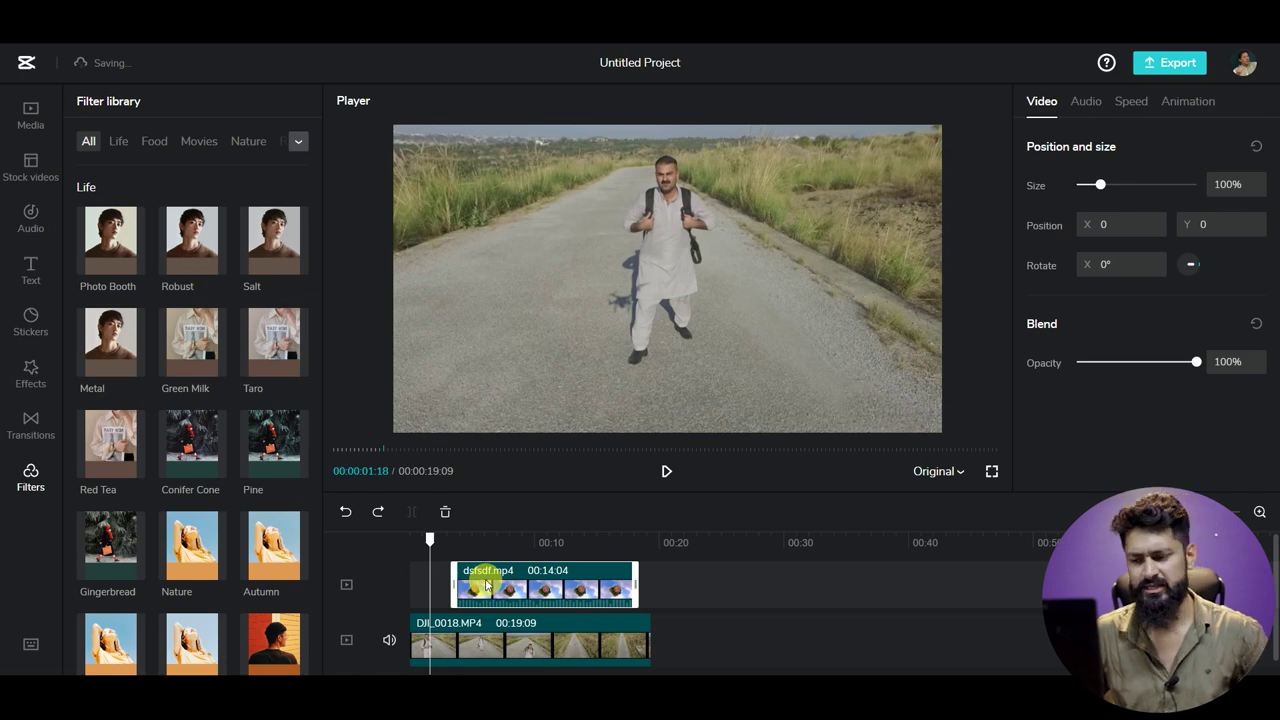
{"action": "left_click_drag", "start_coordinate": [487, 586], "coordinate": [563, 591]}
{"action": "key", "text": "Delete"}
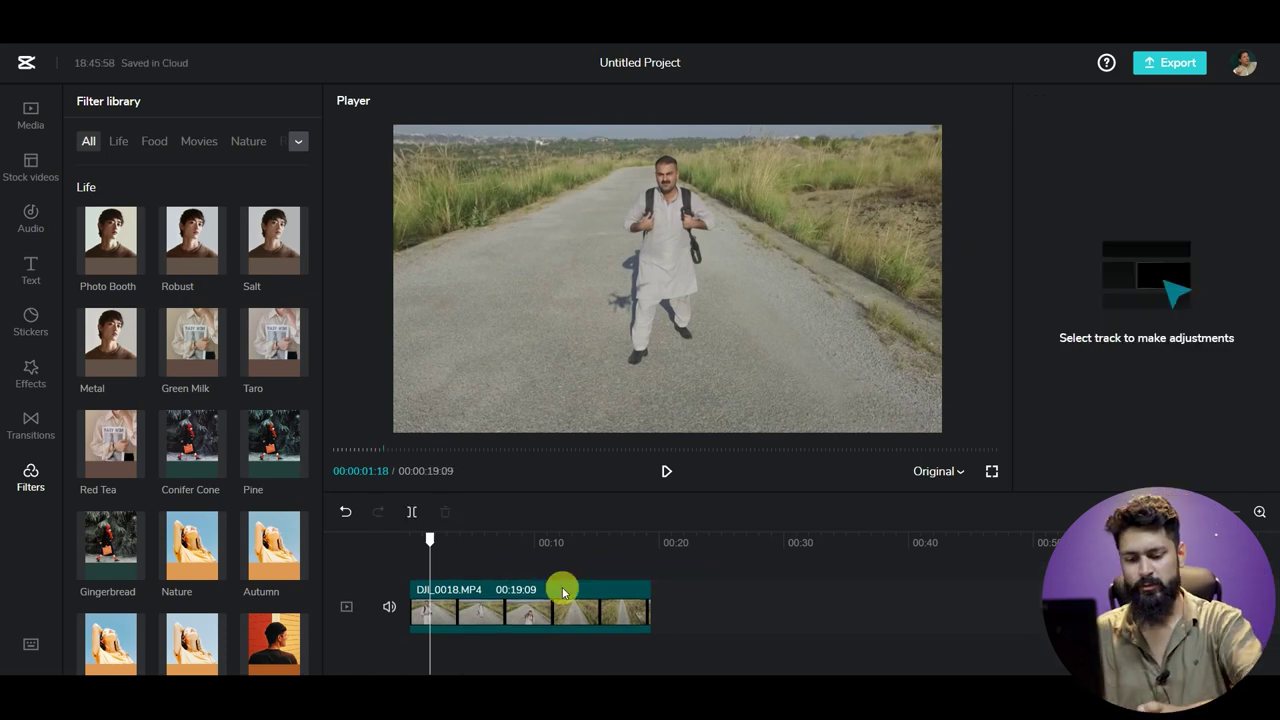
{"action": "key", "text": "ctrl+z"}
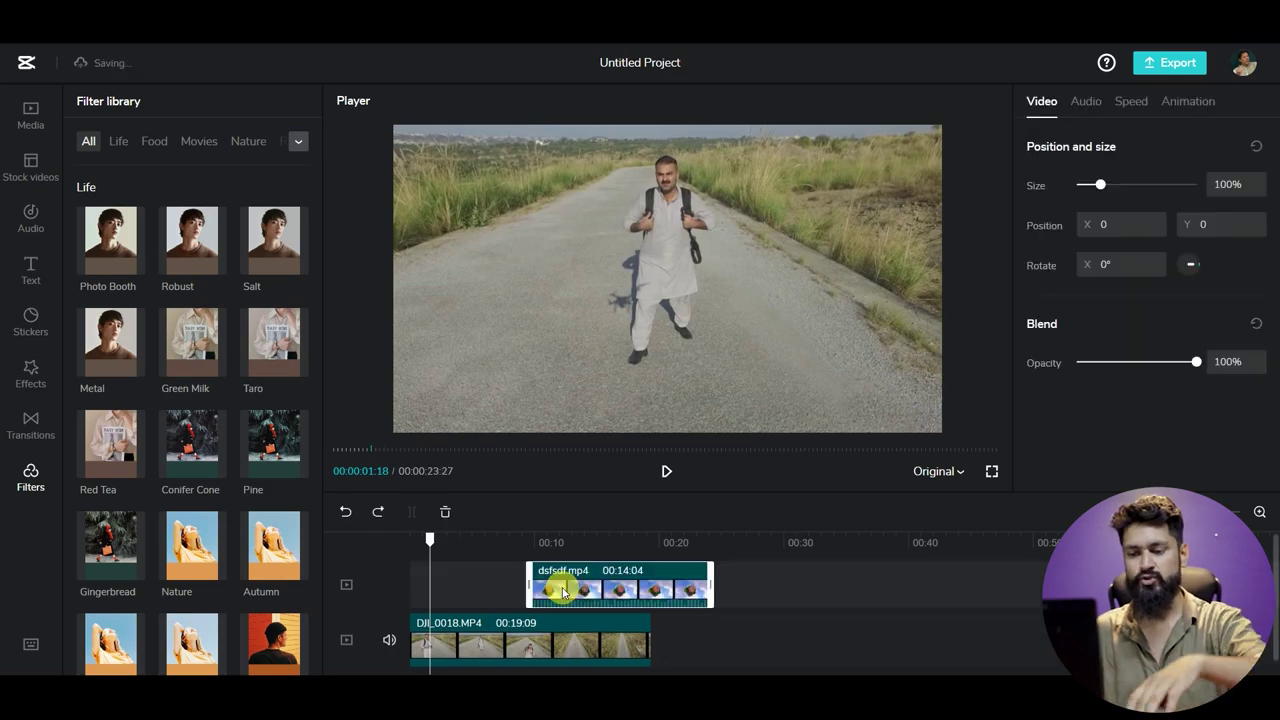
{"action": "key", "text": "ctrl+z"}
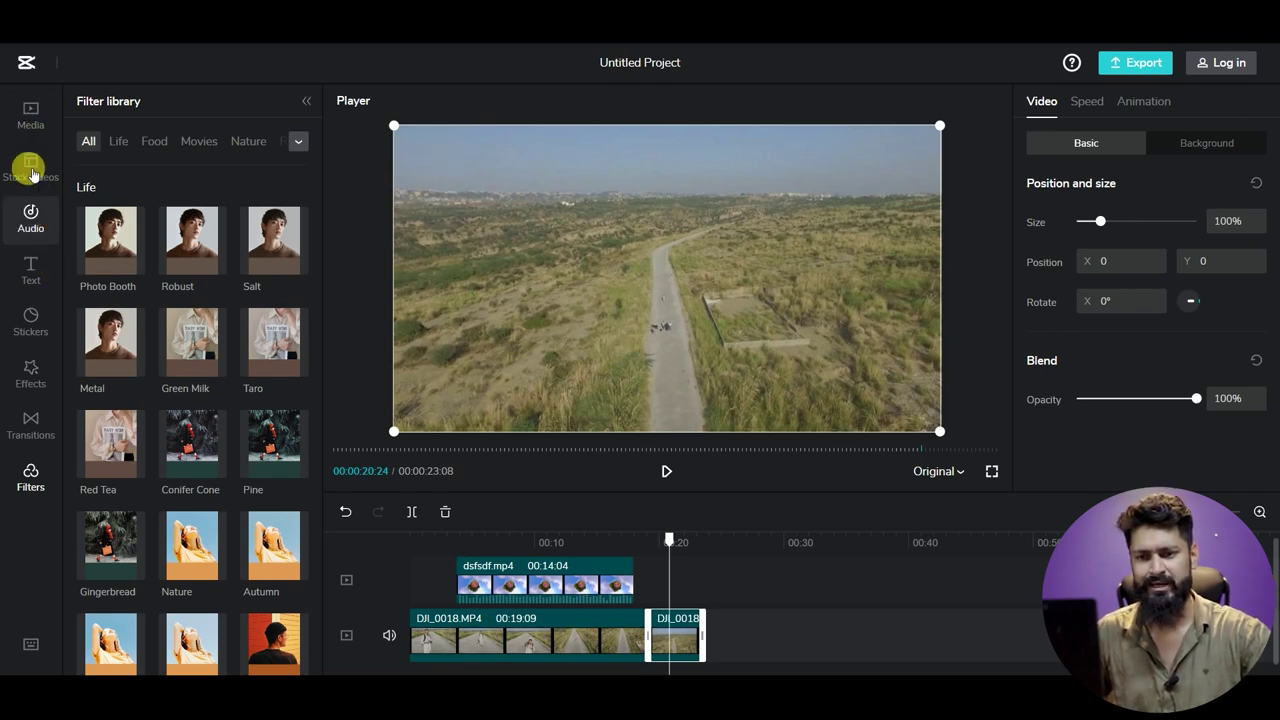
Step: Delete the short second part of the DJI_0018.MP4 clip after the split
{"action": "left_click", "coordinate": [38, 120]}
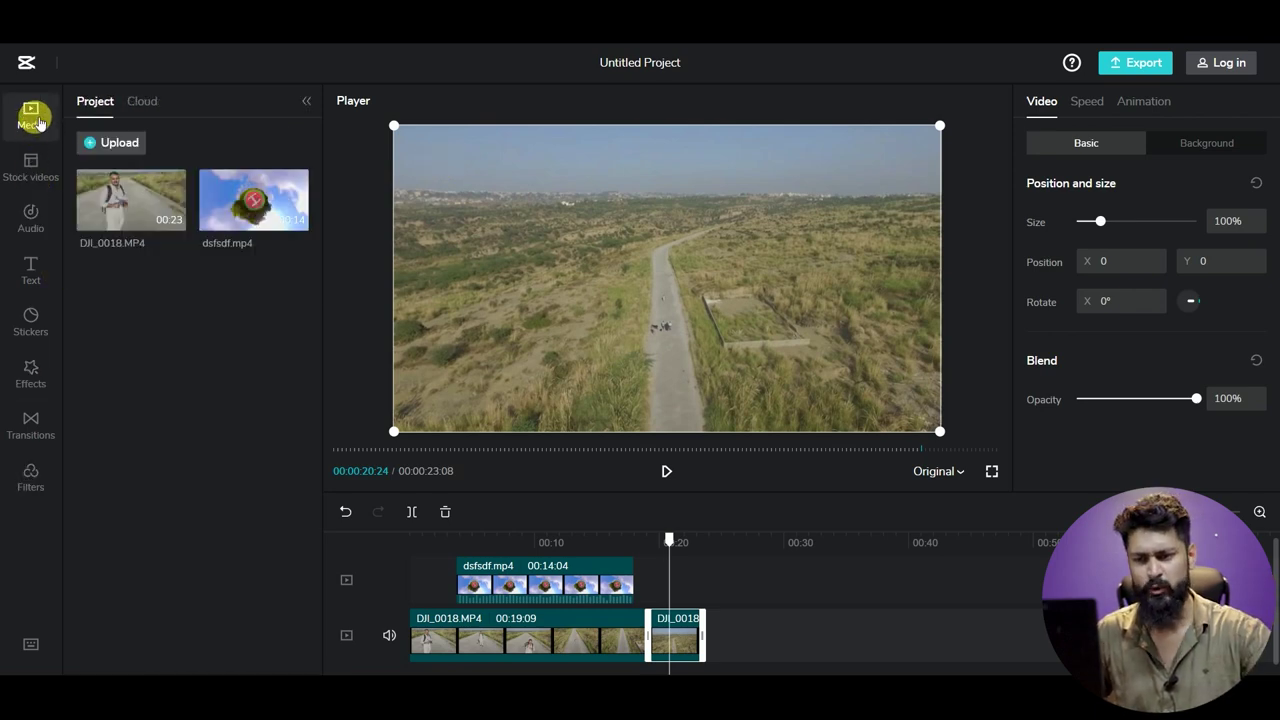
{"action": "left_click", "coordinate": [679, 645]}
{"action": "key", "text": "Delete"}
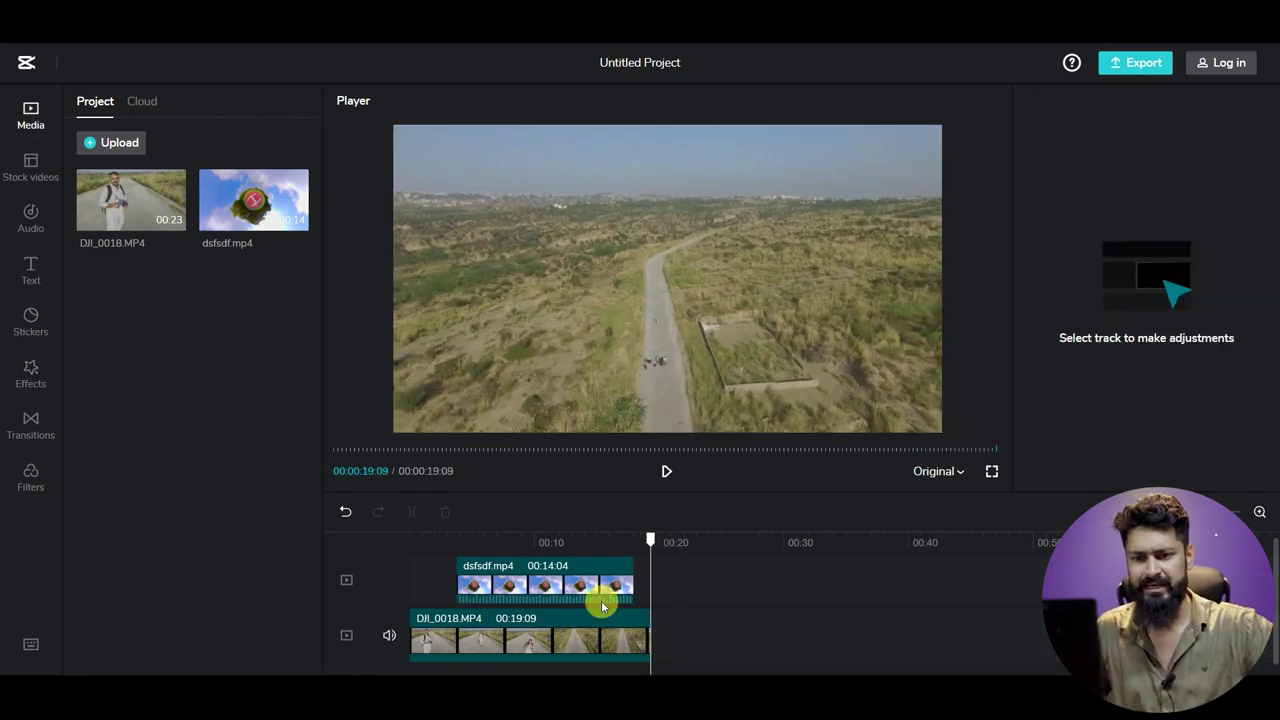
Step: Look through the text styles and stickers, and review the stock video, audio, effect, transition and filter libraries
{"action": "left_click", "coordinate": [45, 167]}
{"action": "left_click", "coordinate": [34, 222]}
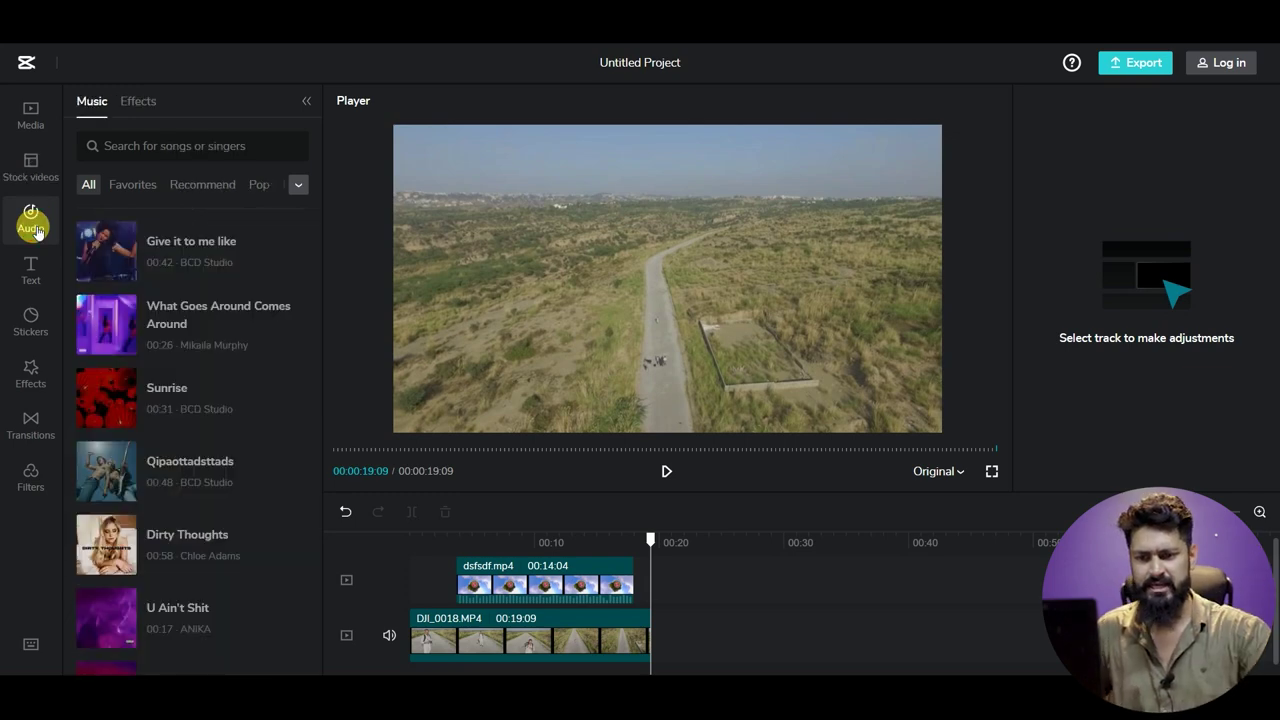
{"action": "left_click", "coordinate": [30, 266]}
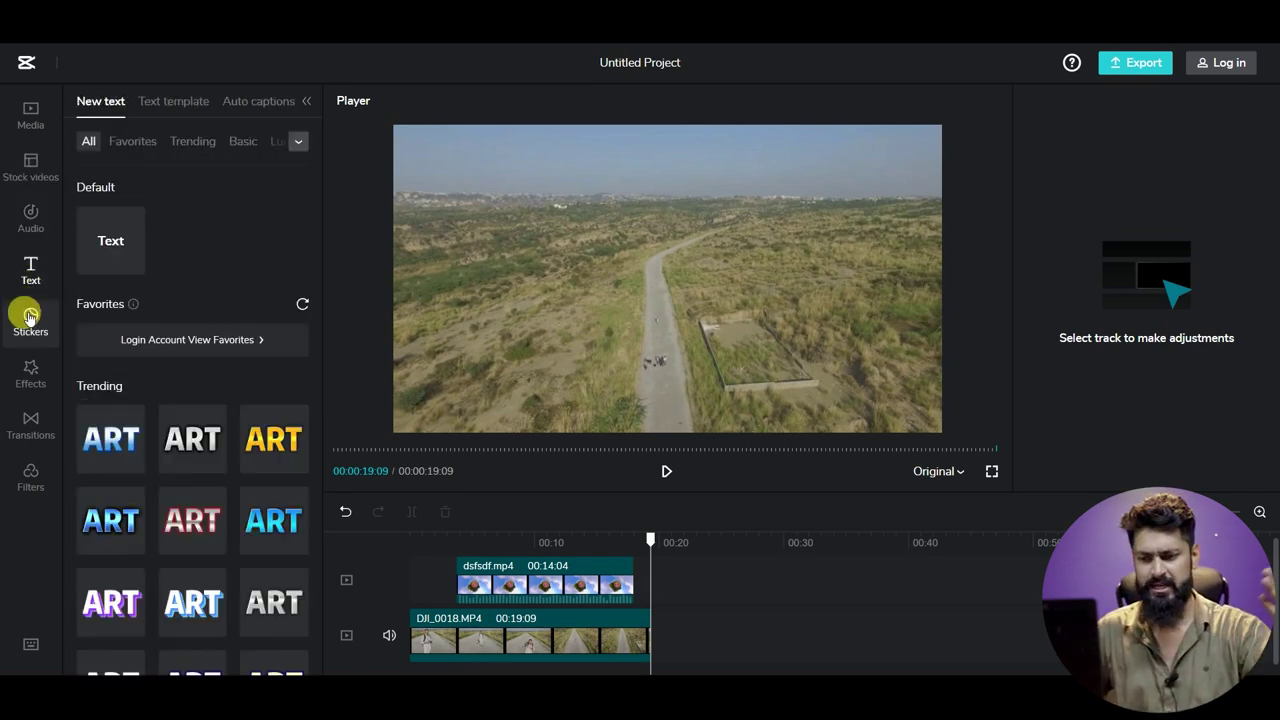
{"action": "scroll", "coordinate": [234, 329], "scroll_direction": "down", "scroll_amount": 5}
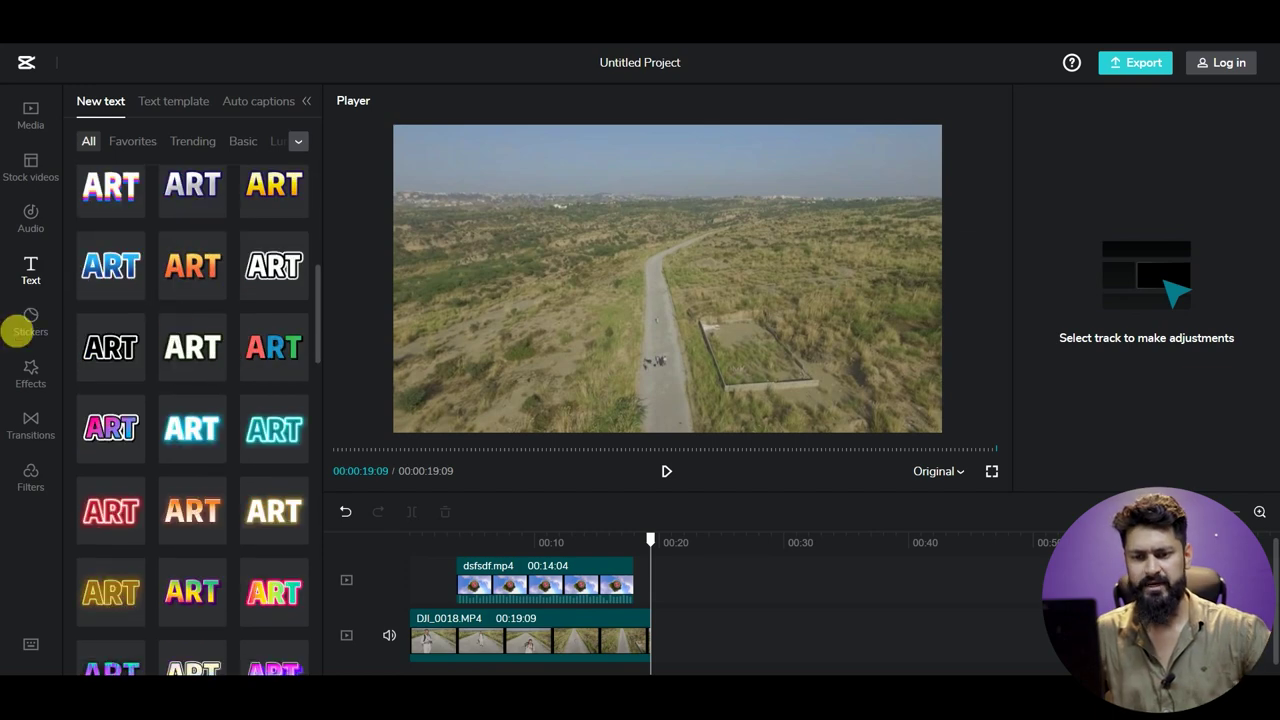
{"action": "left_click", "coordinate": [28, 325]}
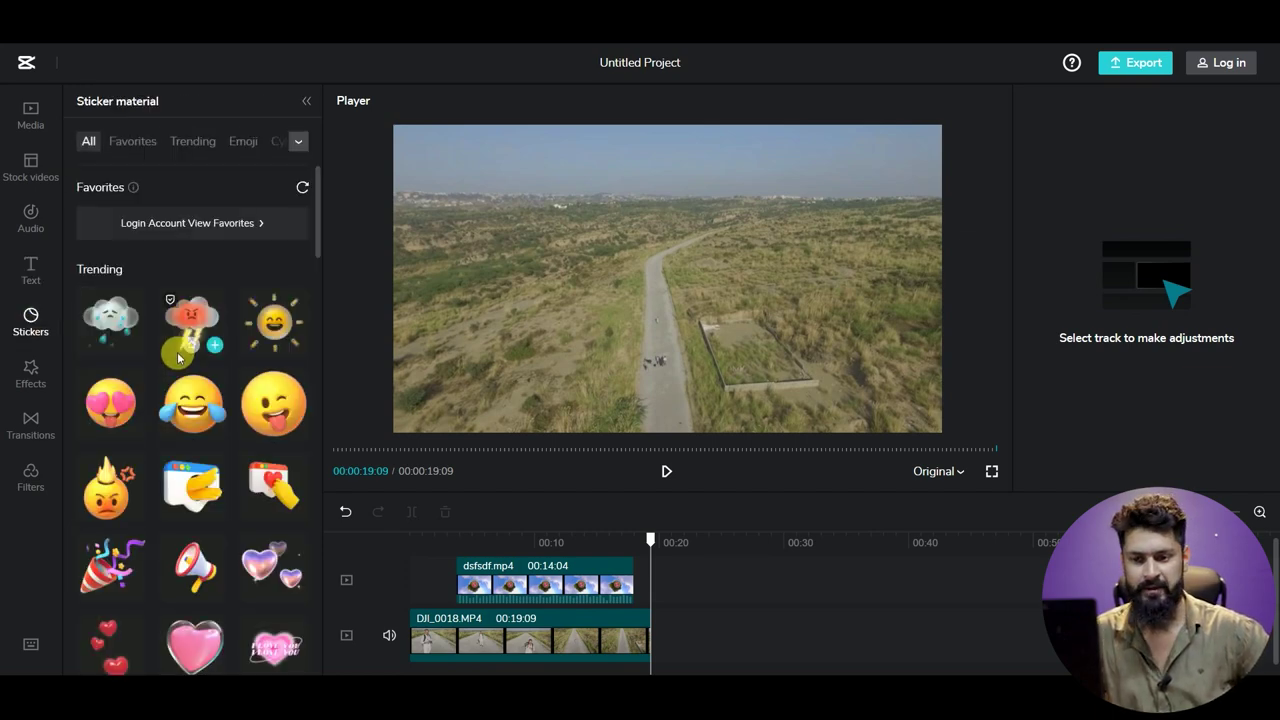
{"action": "left_click", "coordinate": [30, 370]}
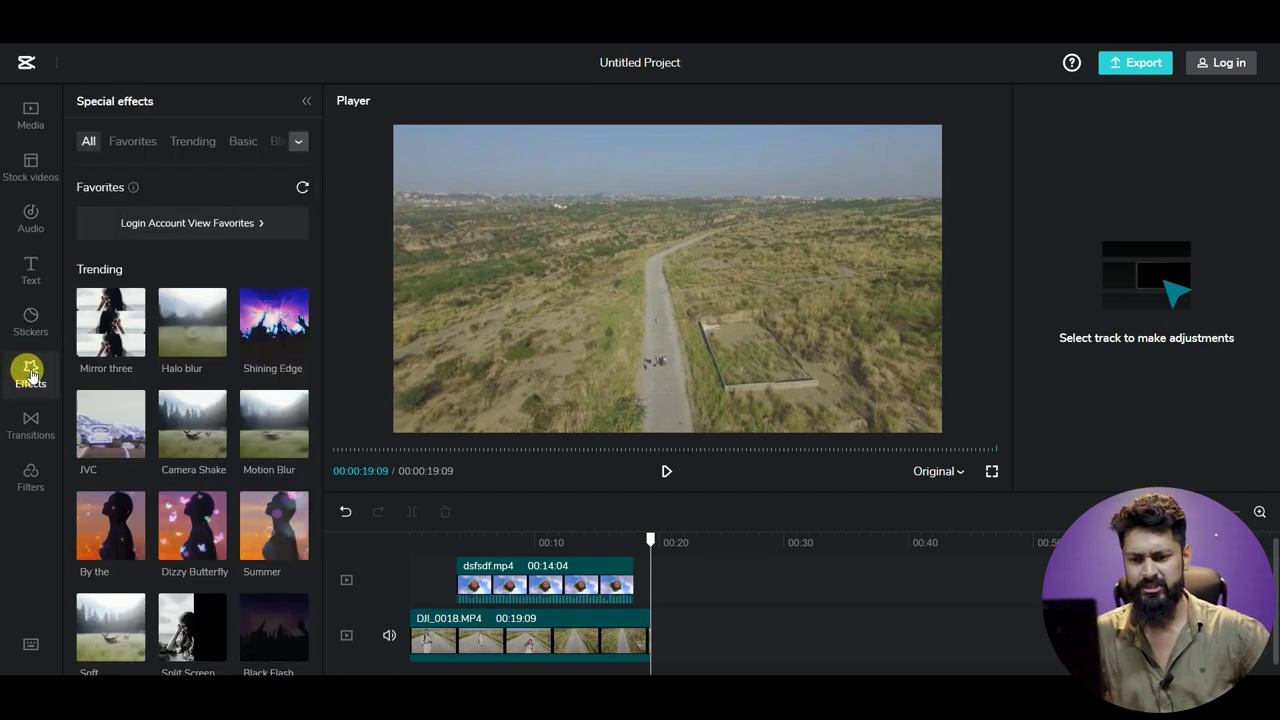
{"action": "left_click", "coordinate": [36, 432]}
{"action": "left_click", "coordinate": [33, 480]}
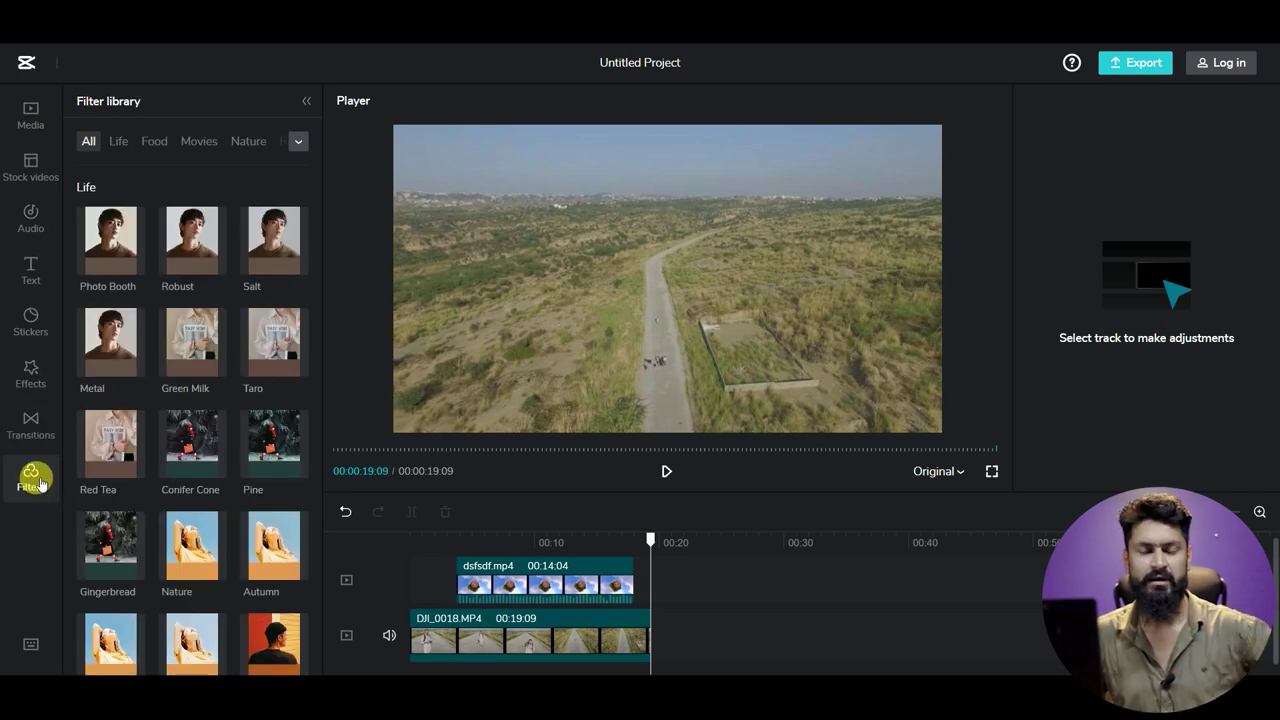
Step: Move the playhead to 00:00:07:29 and log in to the account to enable exporting
{"action": "left_click", "coordinate": [510, 542]}
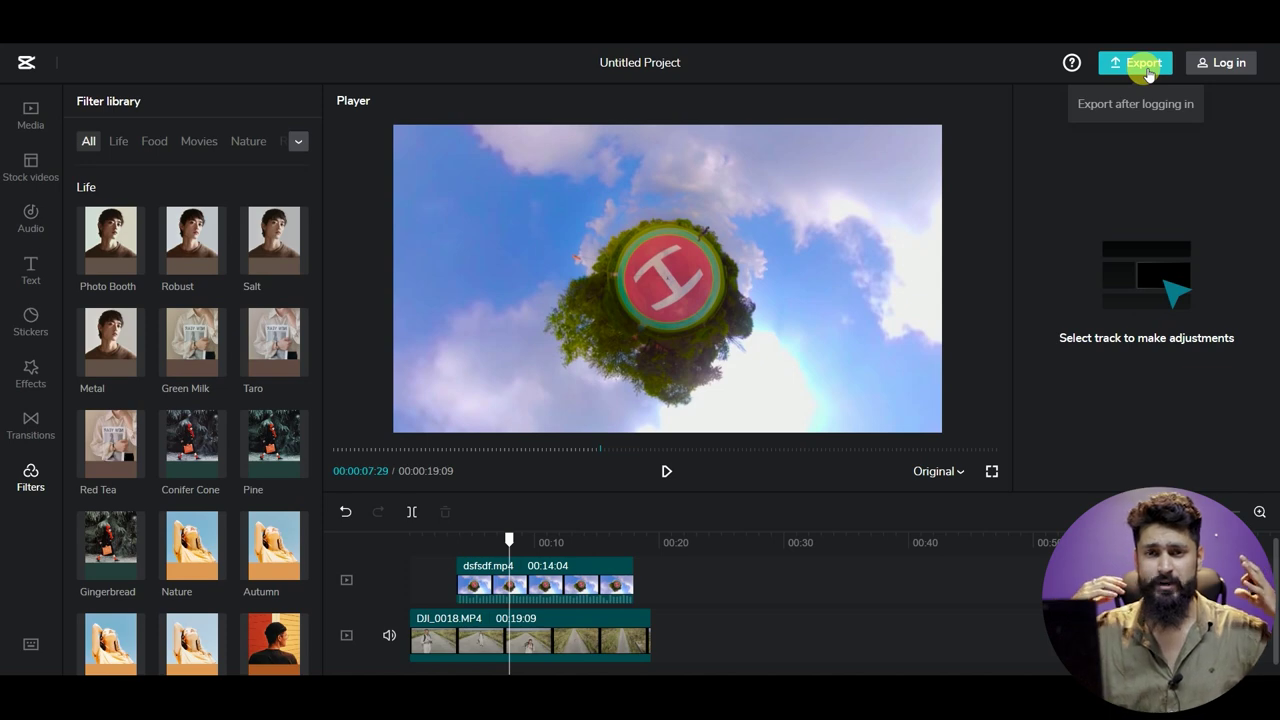
{"action": "left_click", "coordinate": [1216, 60]}
{"action": "left_click", "coordinate": [583, 228]}
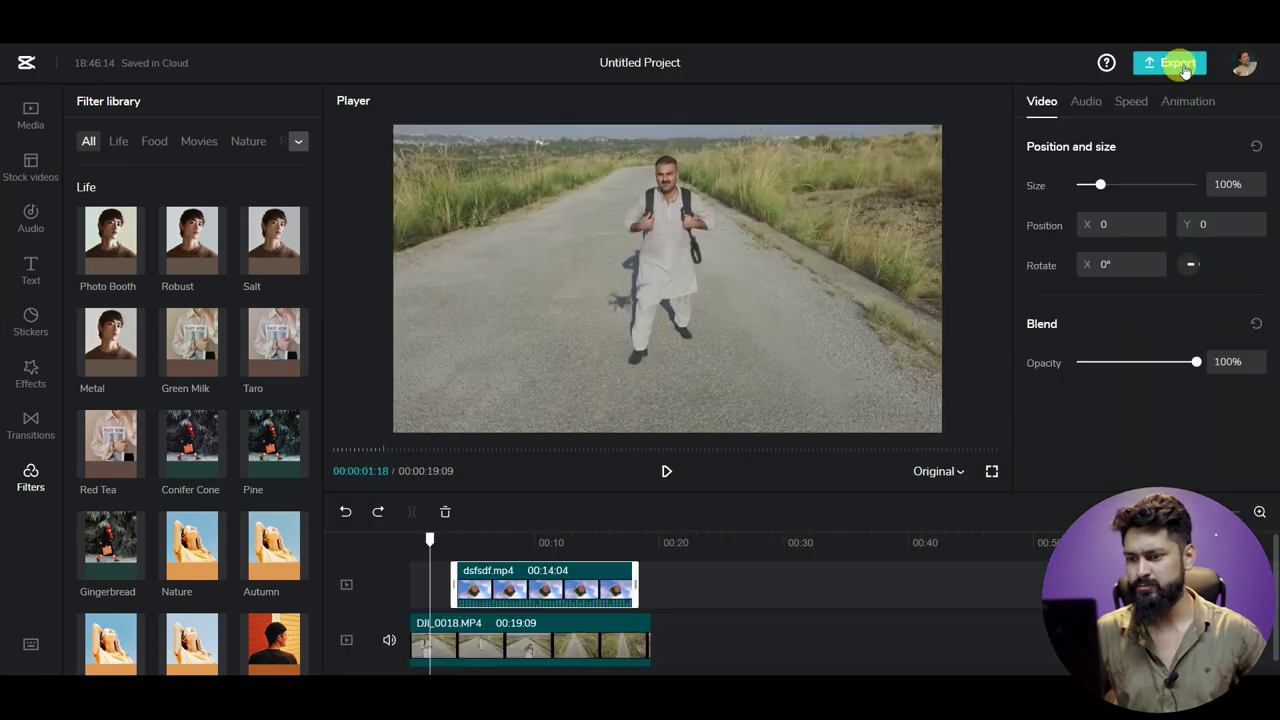
Step: Export the video at 1080p with High quality, 30fps, in MP4 format
{"action": "left_click", "coordinate": [1180, 64]}
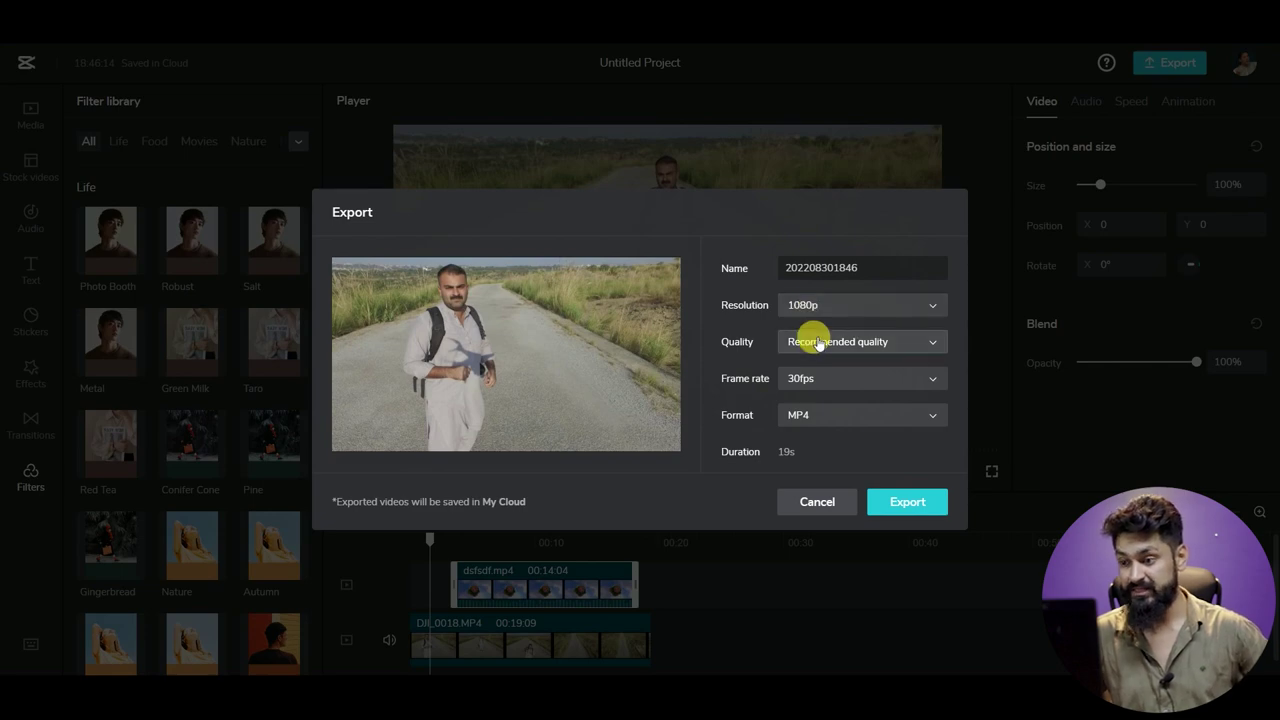
{"action": "left_click", "coordinate": [818, 343]}
{"action": "left_click", "coordinate": [823, 371]}
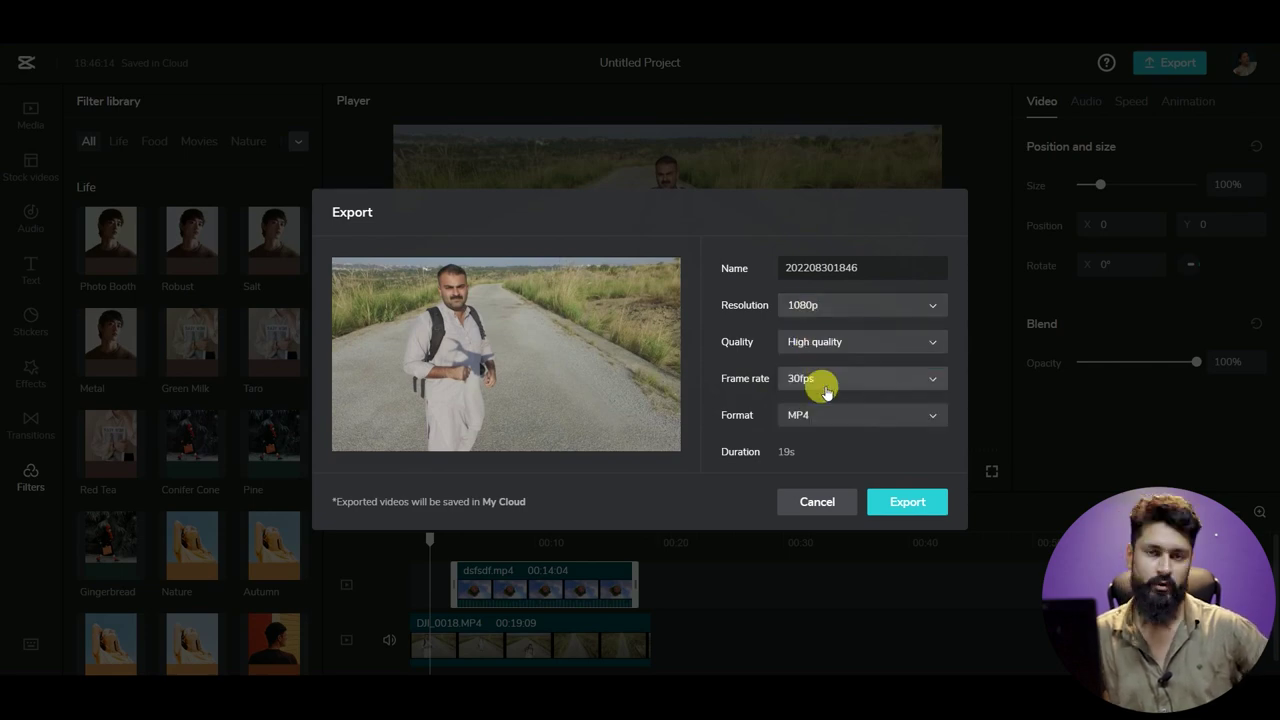
{"action": "left_click", "coordinate": [893, 501]}
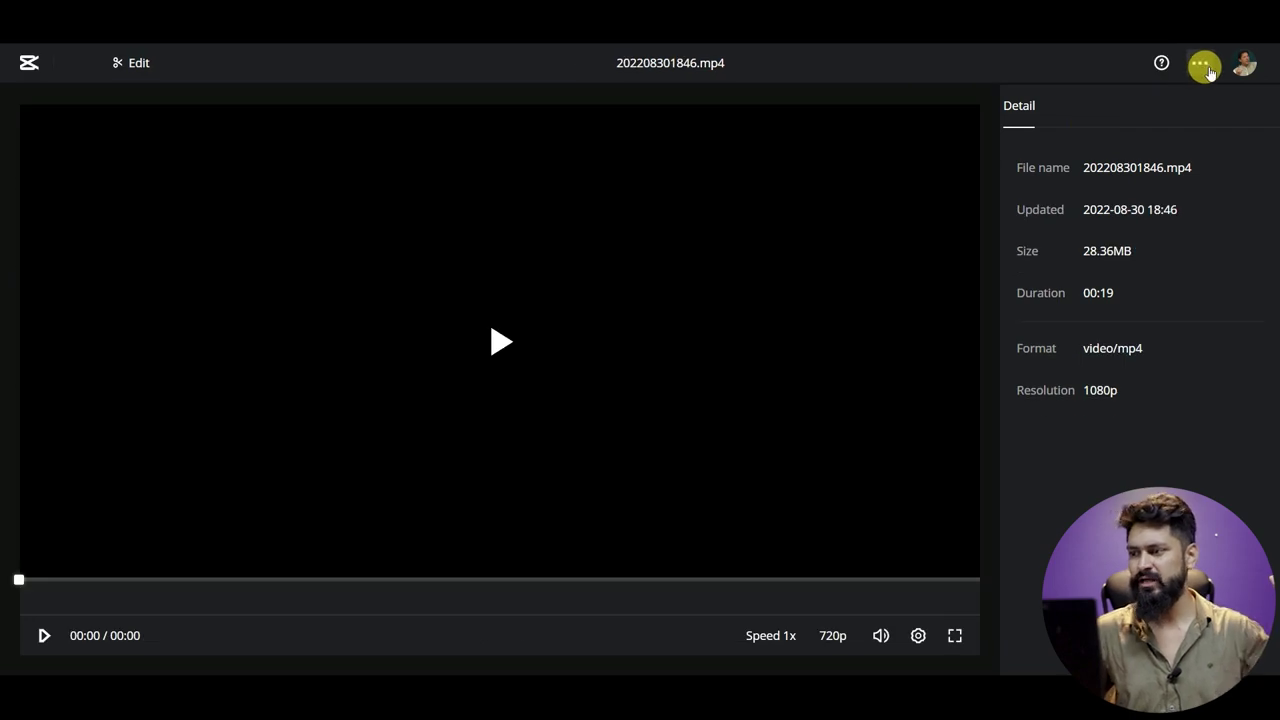
Step: Download the exported video 202208301846.mp4
{"action": "left_click", "coordinate": [1203, 65]}
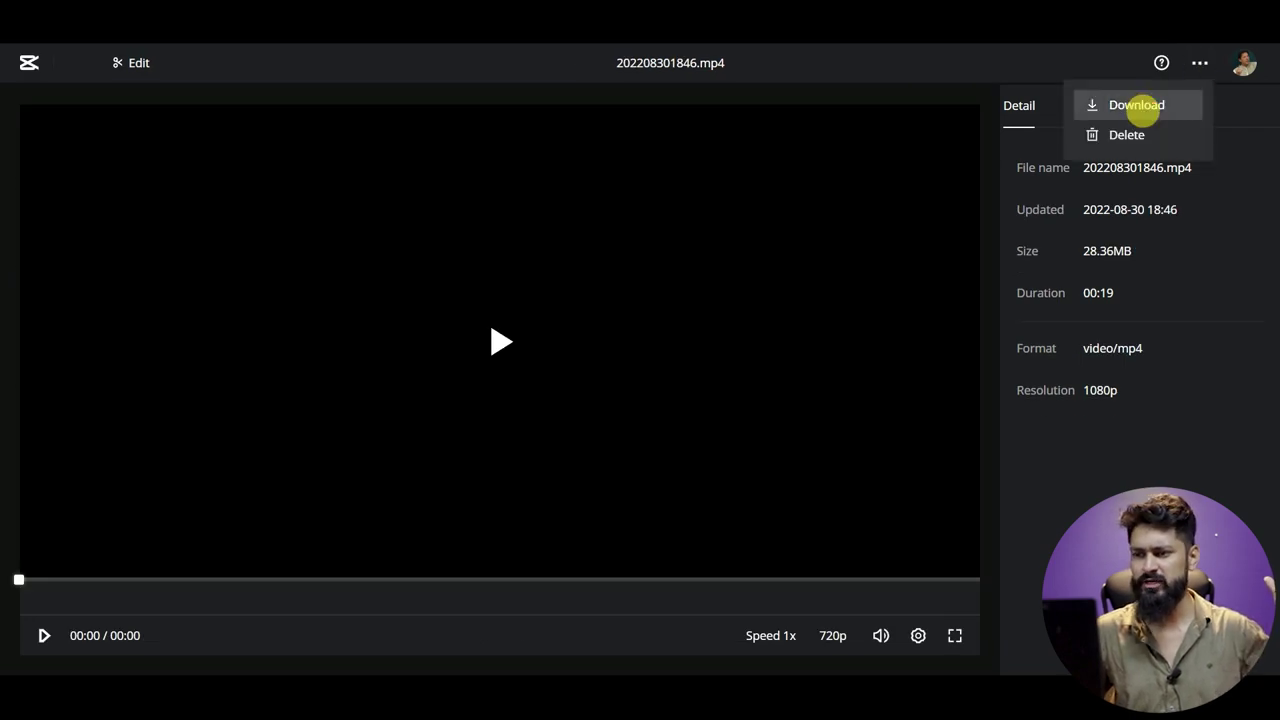
{"action": "left_click", "coordinate": [1125, 104]}
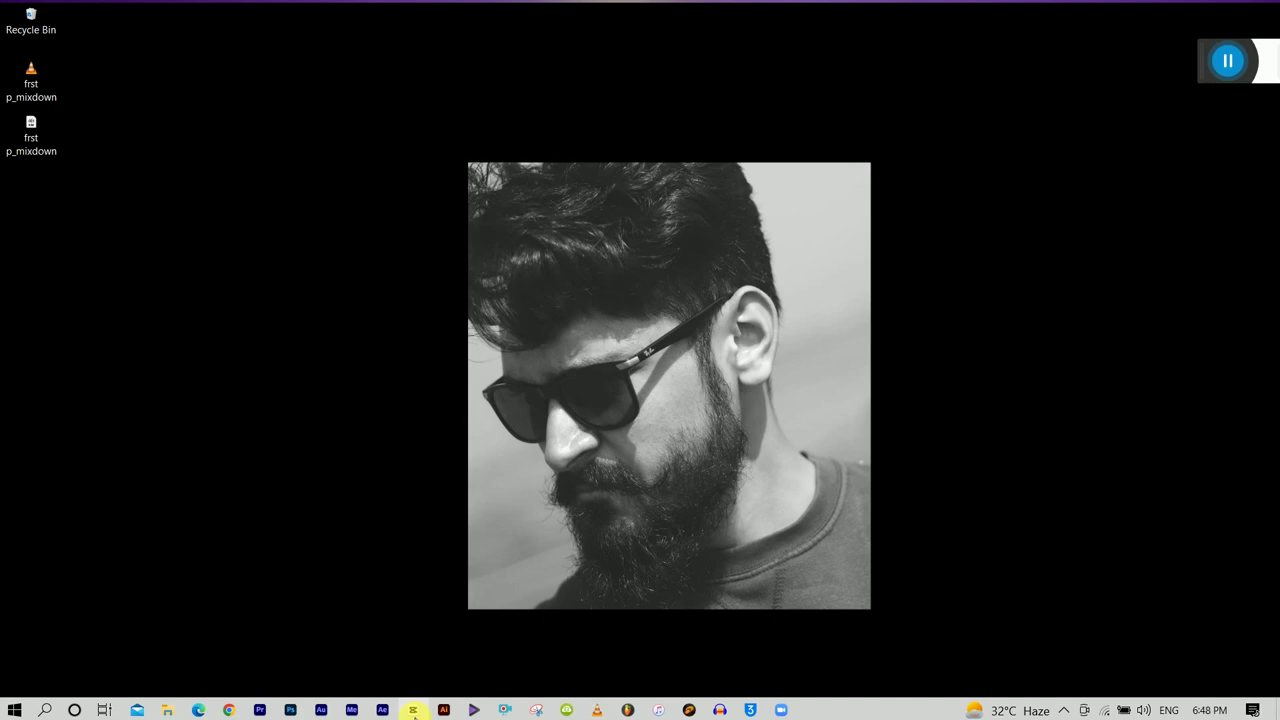
Step: Switch to the CapCut desktop app and start a new project, picking a media file to import
{"action": "left_click", "coordinate": [413, 710]}
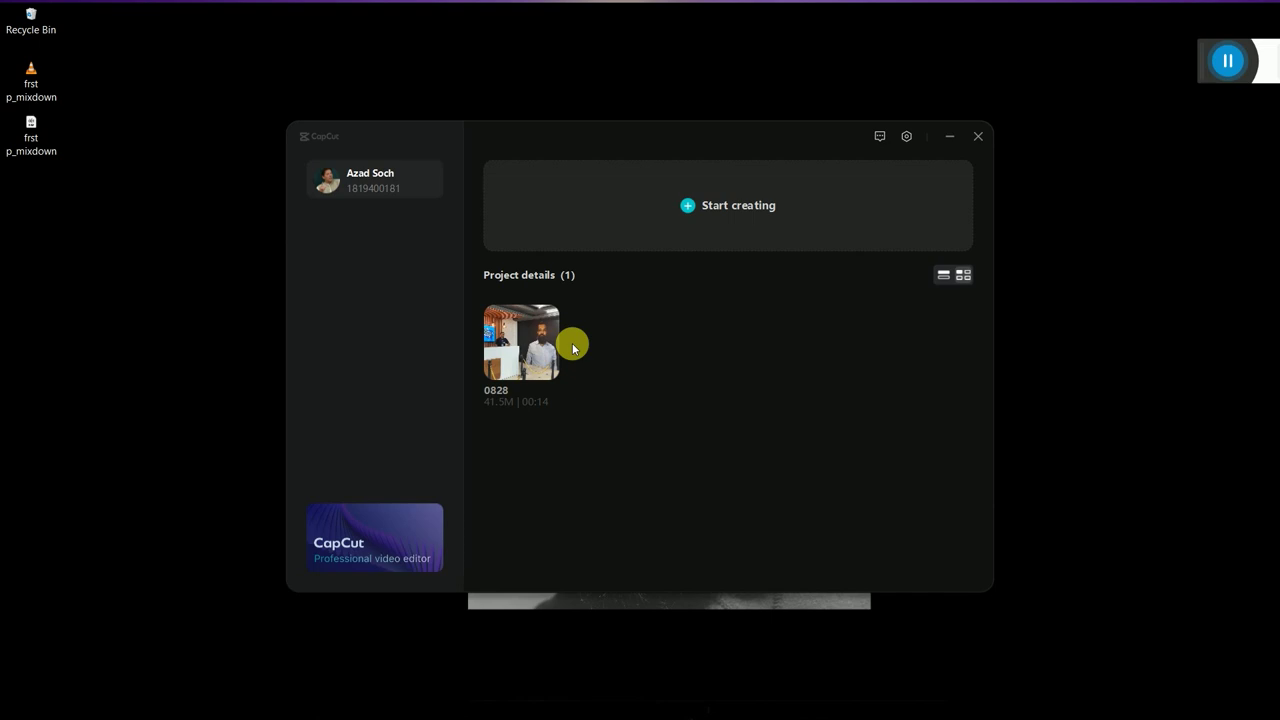
{"action": "left_click", "coordinate": [687, 208]}
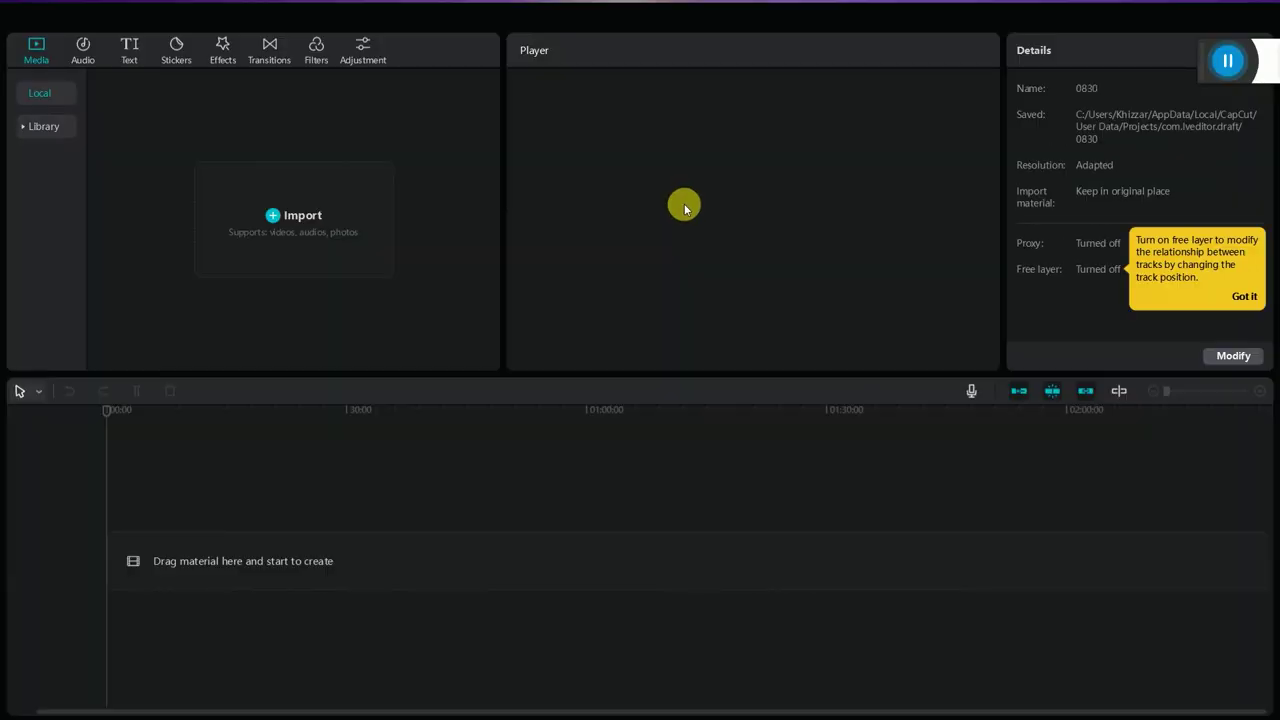
{"action": "left_click", "coordinate": [276, 226]}
{"action": "double_click", "coordinate": [207, 150]}
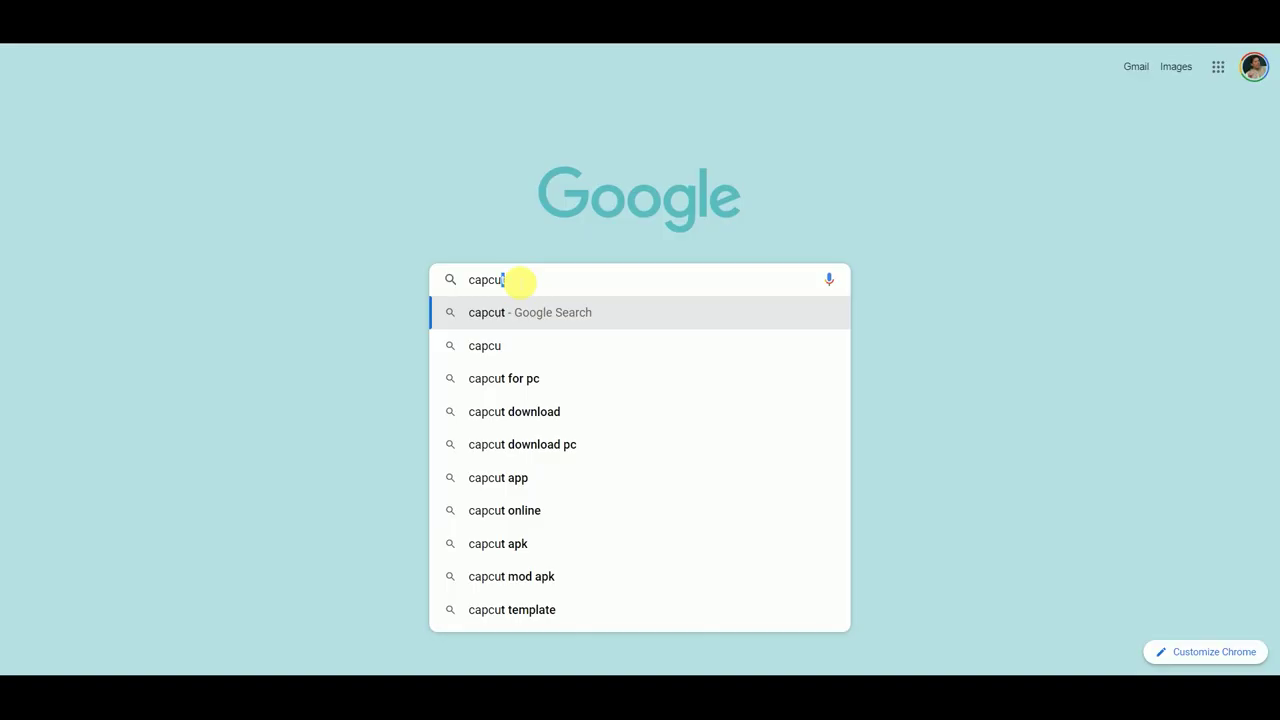
Step: Go to capcut.com in the browser and download the Windows version of CapCut
{"action": "type", "text": "t.com"}
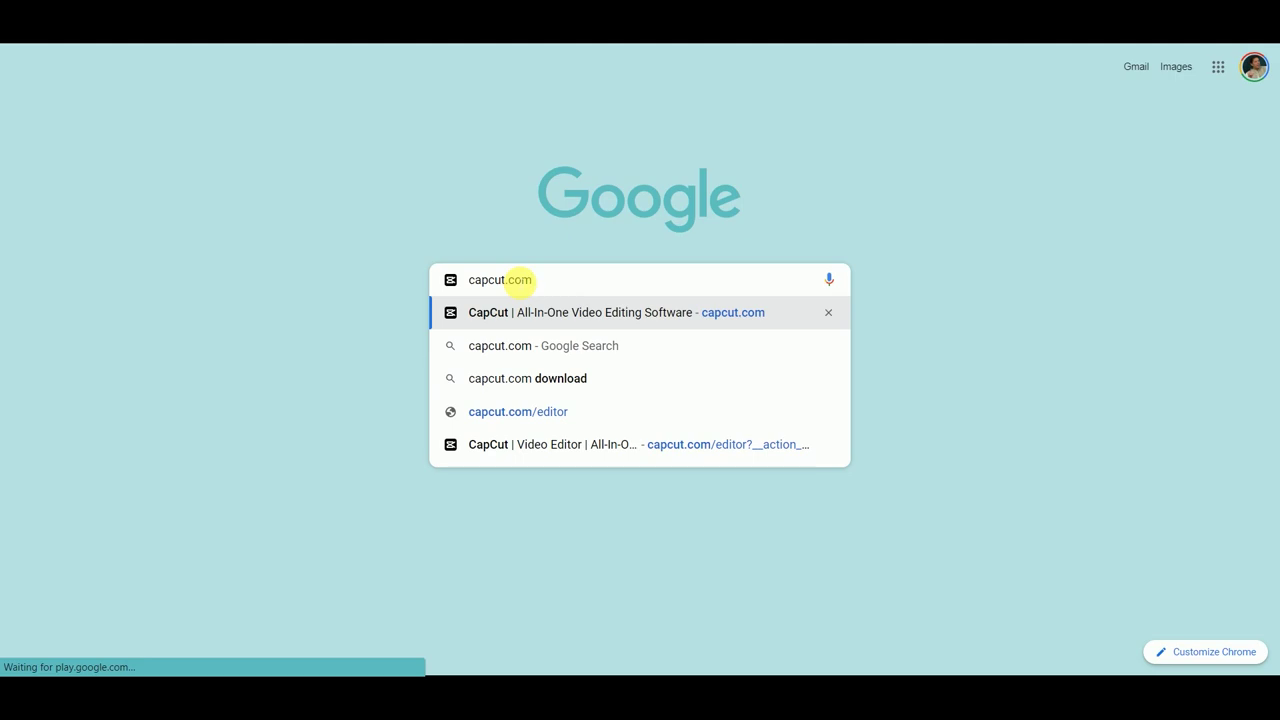
{"action": "key", "text": "Return"}
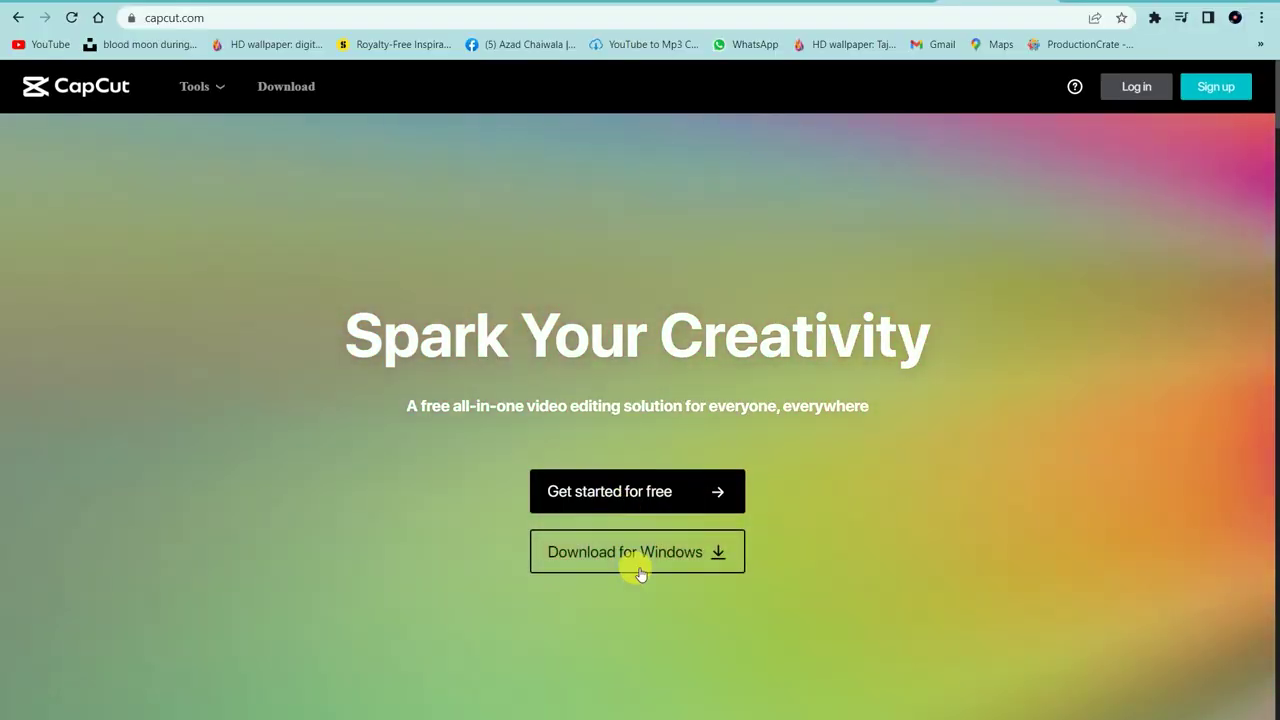
{"action": "left_click", "coordinate": [641, 561]}
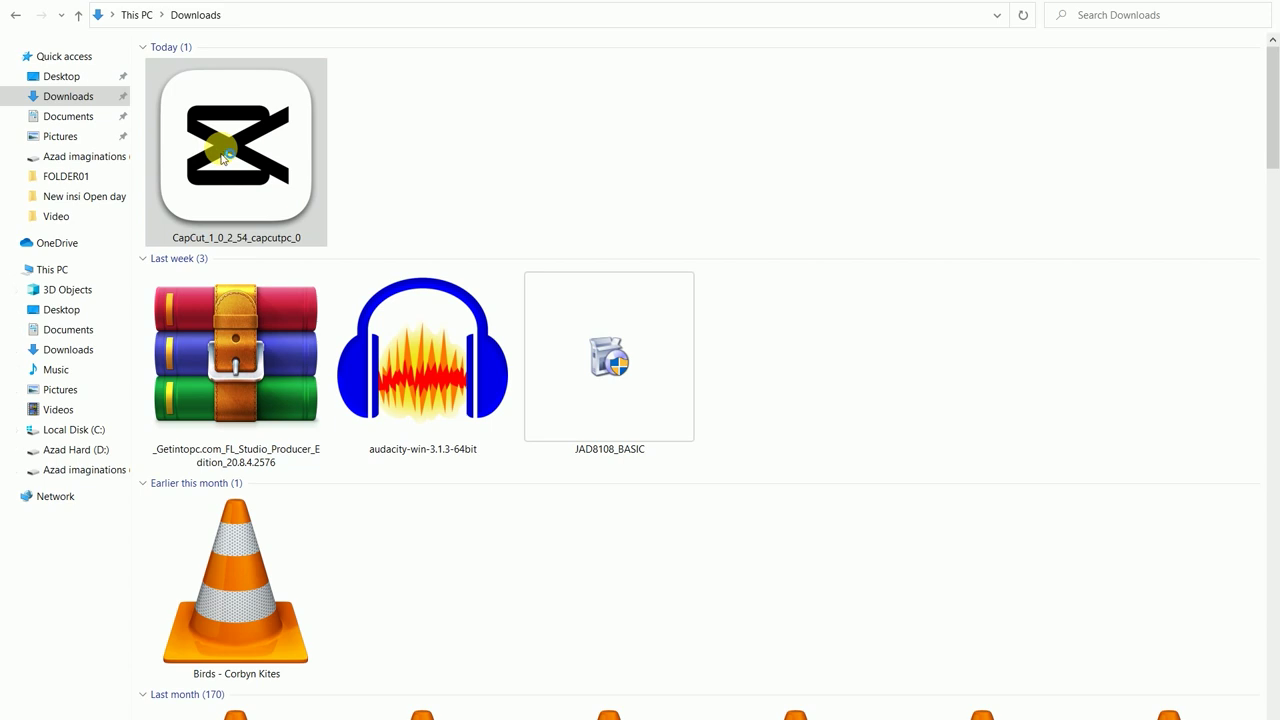
Step: Install CapCut from the CapCut_1_0_2_54_capcutpc_0 installer, accepting the licence agreement, and launch it through the environment test
{"action": "double_click", "coordinate": [222, 155]}
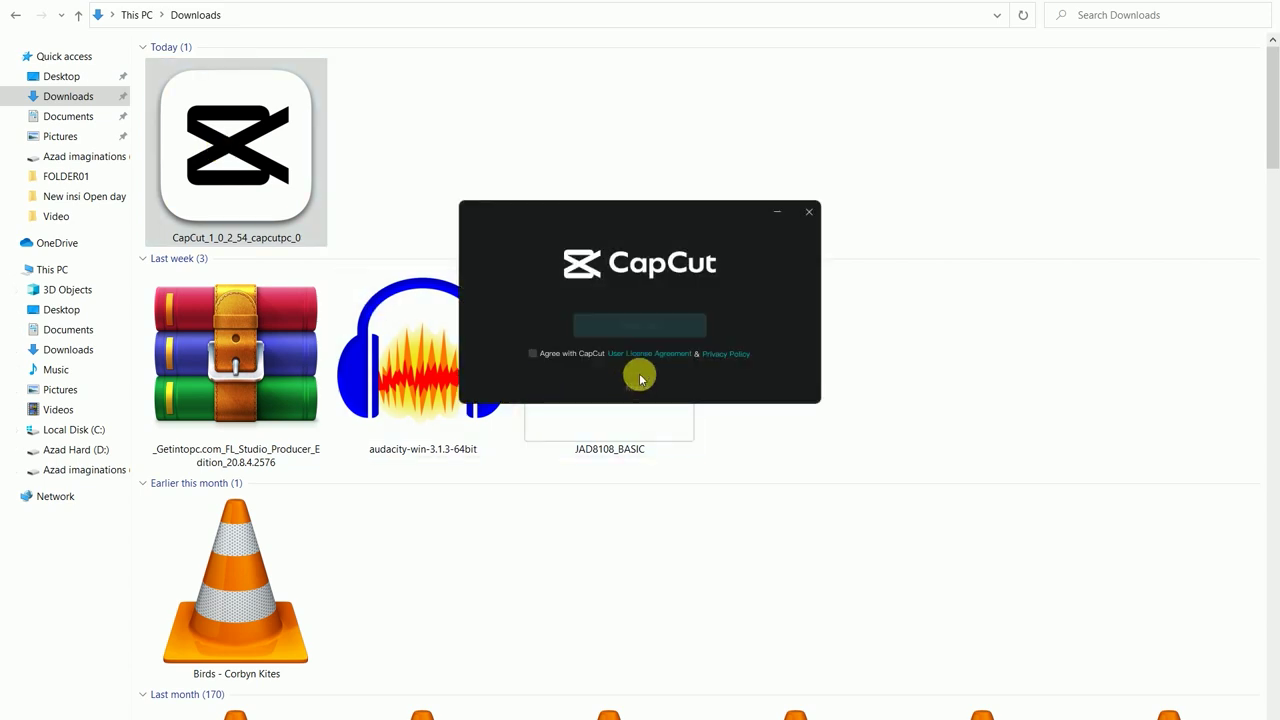
{"action": "left_click", "coordinate": [532, 354]}
{"action": "left_click", "coordinate": [645, 327]}
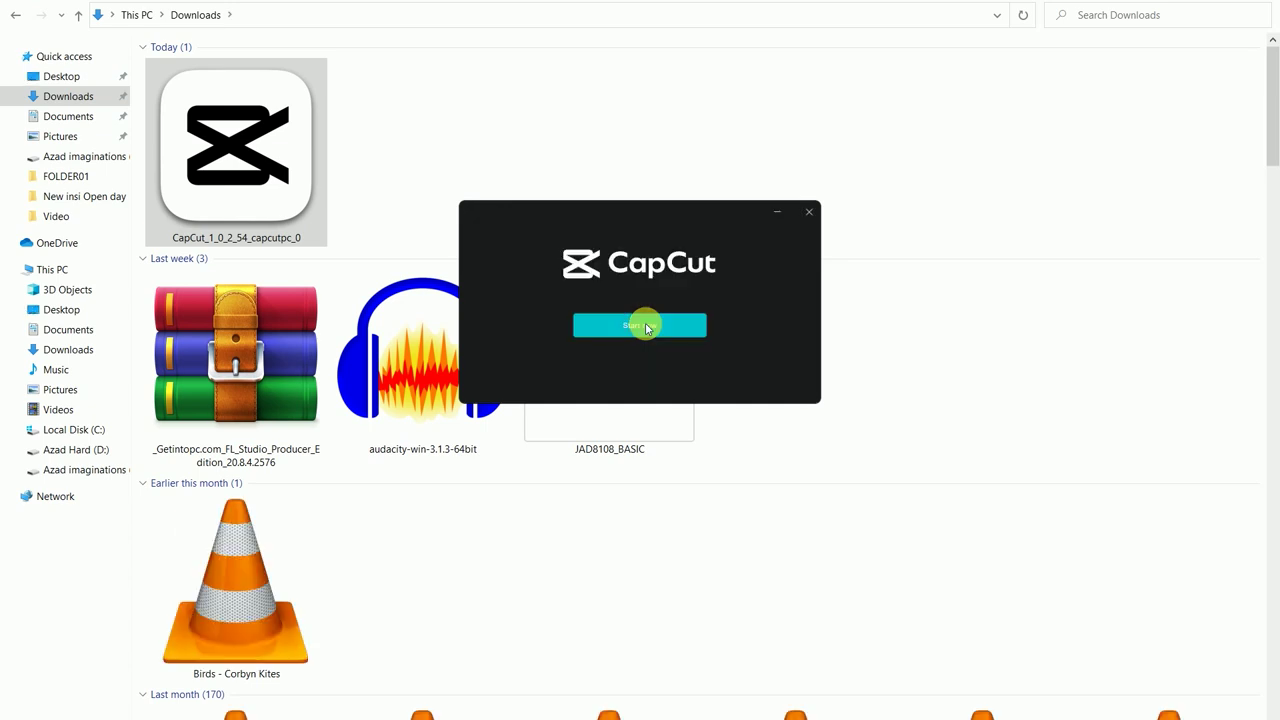
{"action": "left_click", "coordinate": [648, 330]}
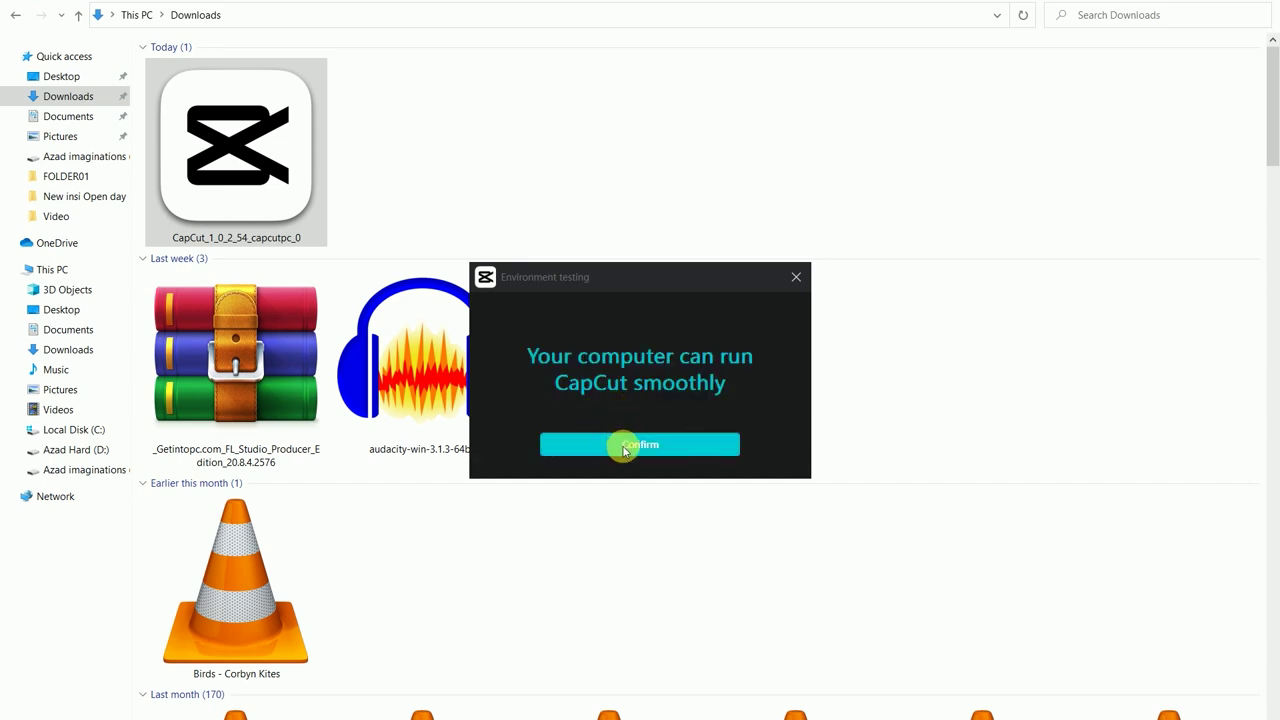
{"action": "left_click", "coordinate": [623, 450]}
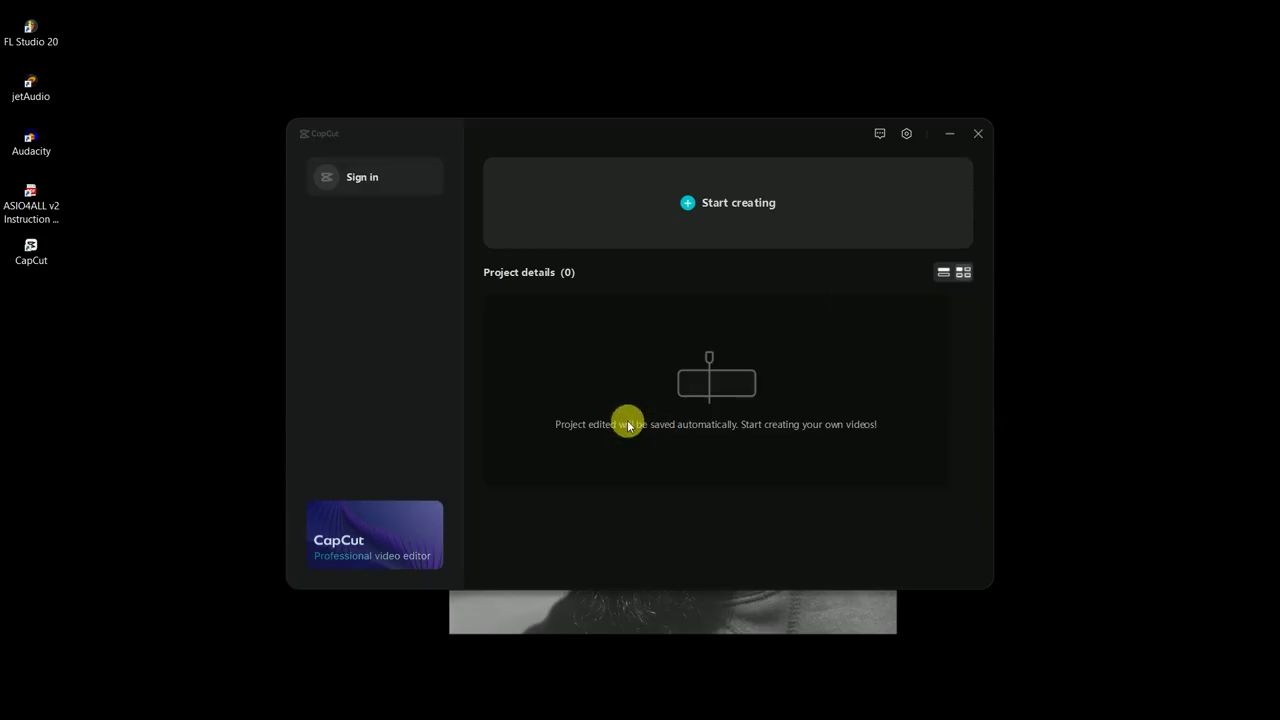
Step: Create a new project, import the clip 2022_08_14_10_23_IMG_8235 and place it at the start of the timeline
{"action": "left_click", "coordinate": [689, 205]}
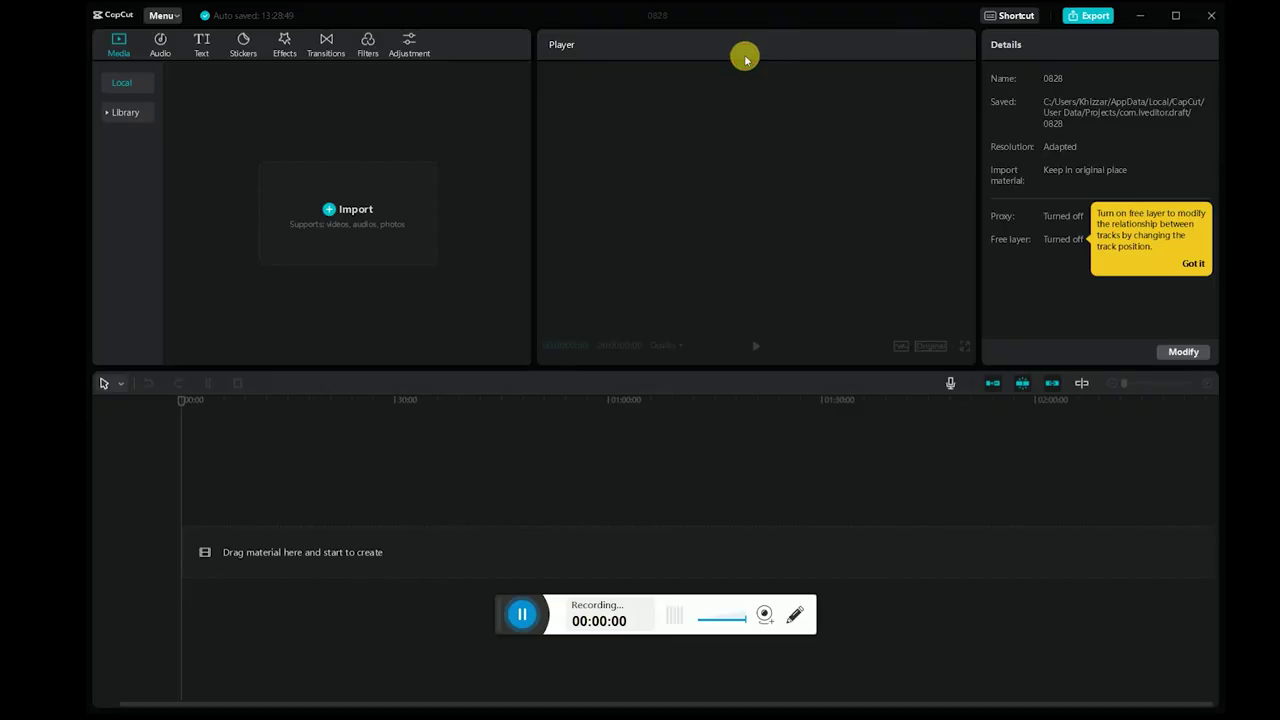
{"action": "left_click", "coordinate": [121, 112]}
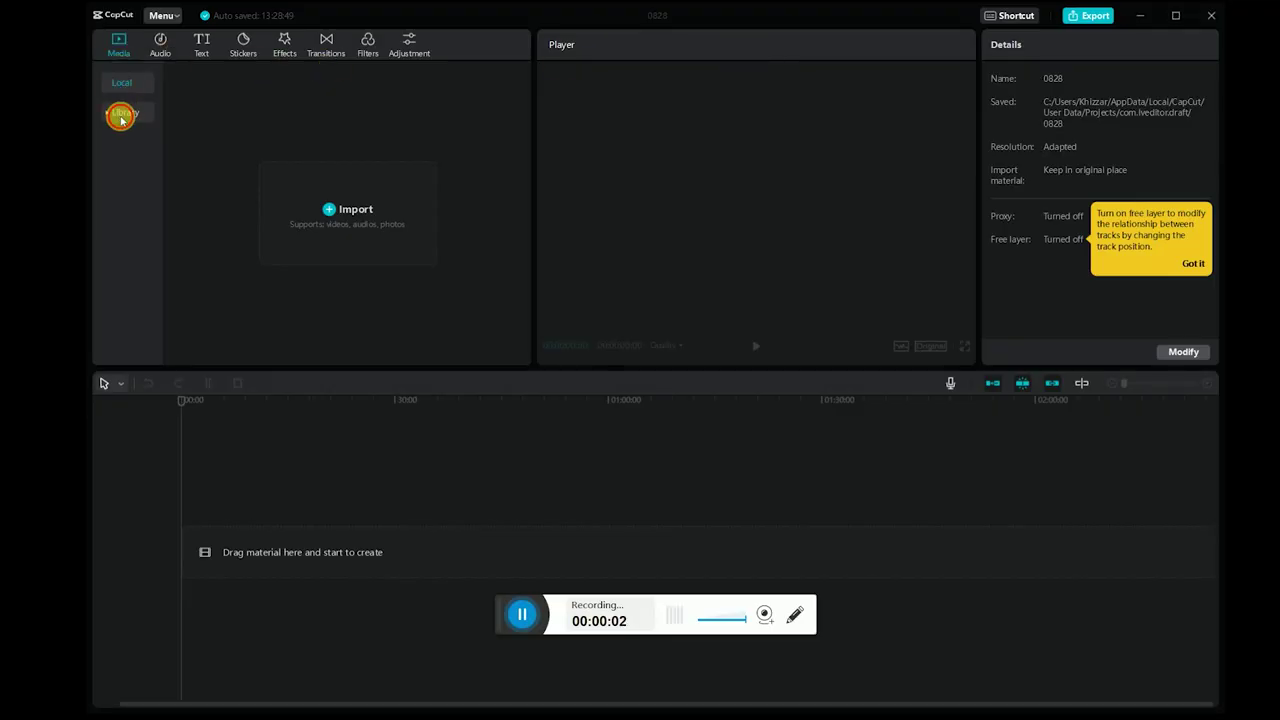
{"action": "left_click", "coordinate": [121, 87]}
{"action": "left_click", "coordinate": [317, 209]}
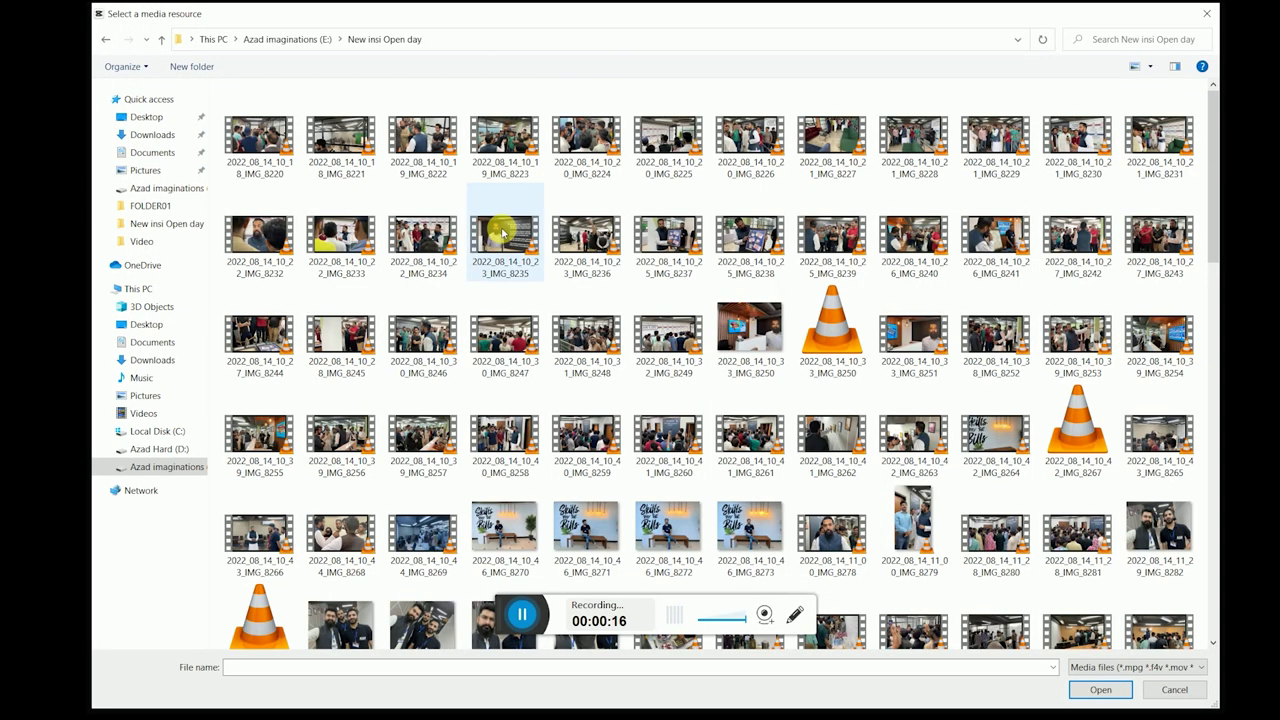
{"action": "double_click", "coordinate": [502, 232]}
{"action": "left_click_drag", "start_coordinate": [228, 138], "coordinate": [300, 545]}
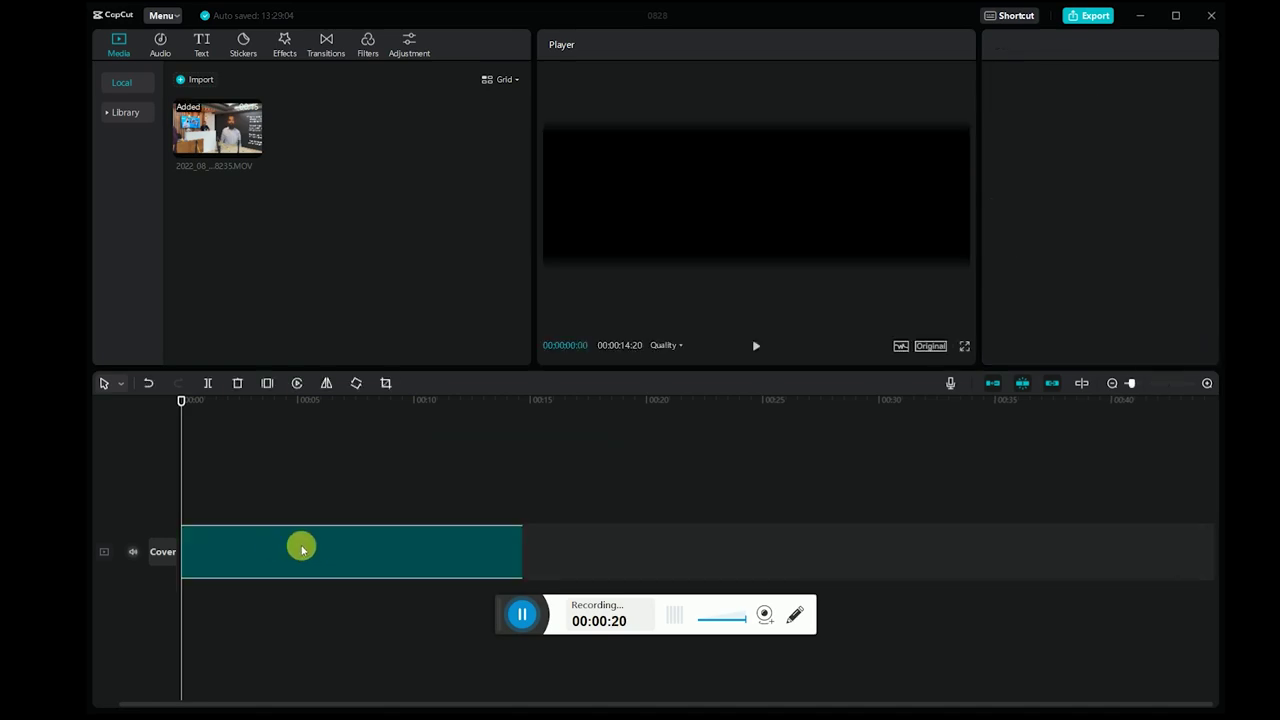
Step: Set a frame from the crowd scene near the end of the clip as the video cover, without a template or text
{"action": "left_click", "coordinate": [160, 551]}
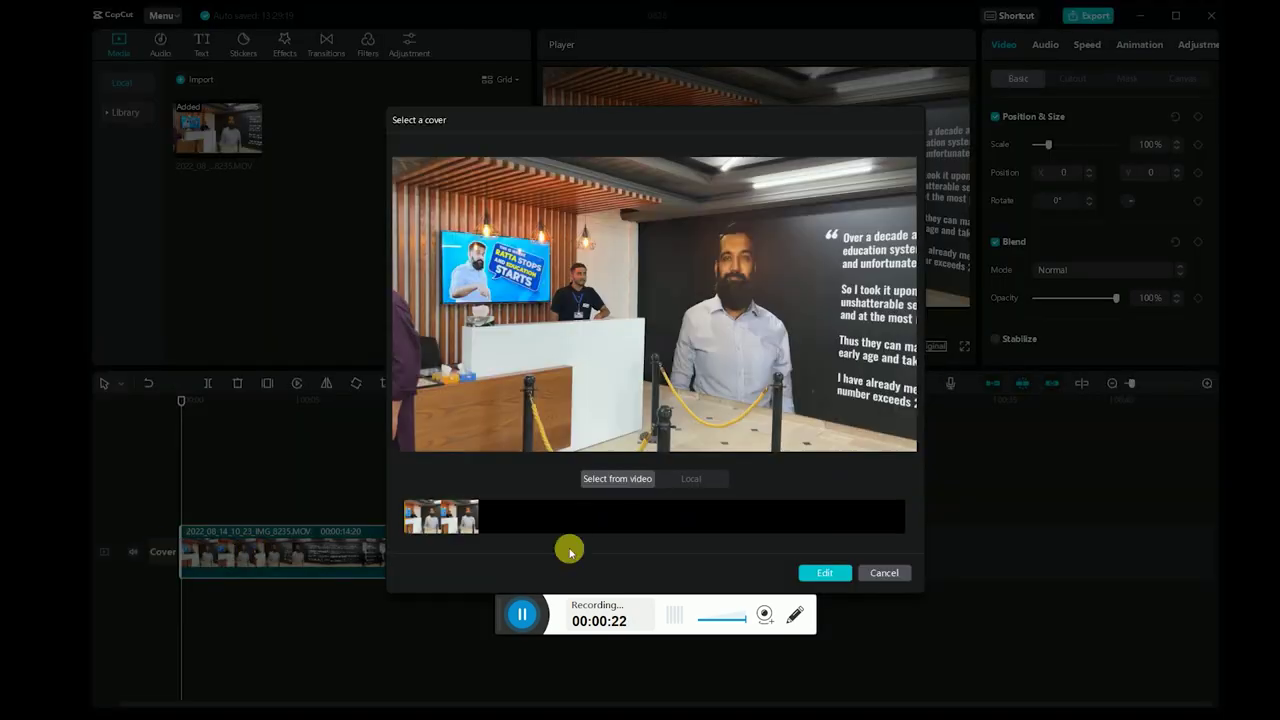
{"action": "left_click", "coordinate": [580, 524]}
{"action": "left_click", "coordinate": [720, 527]}
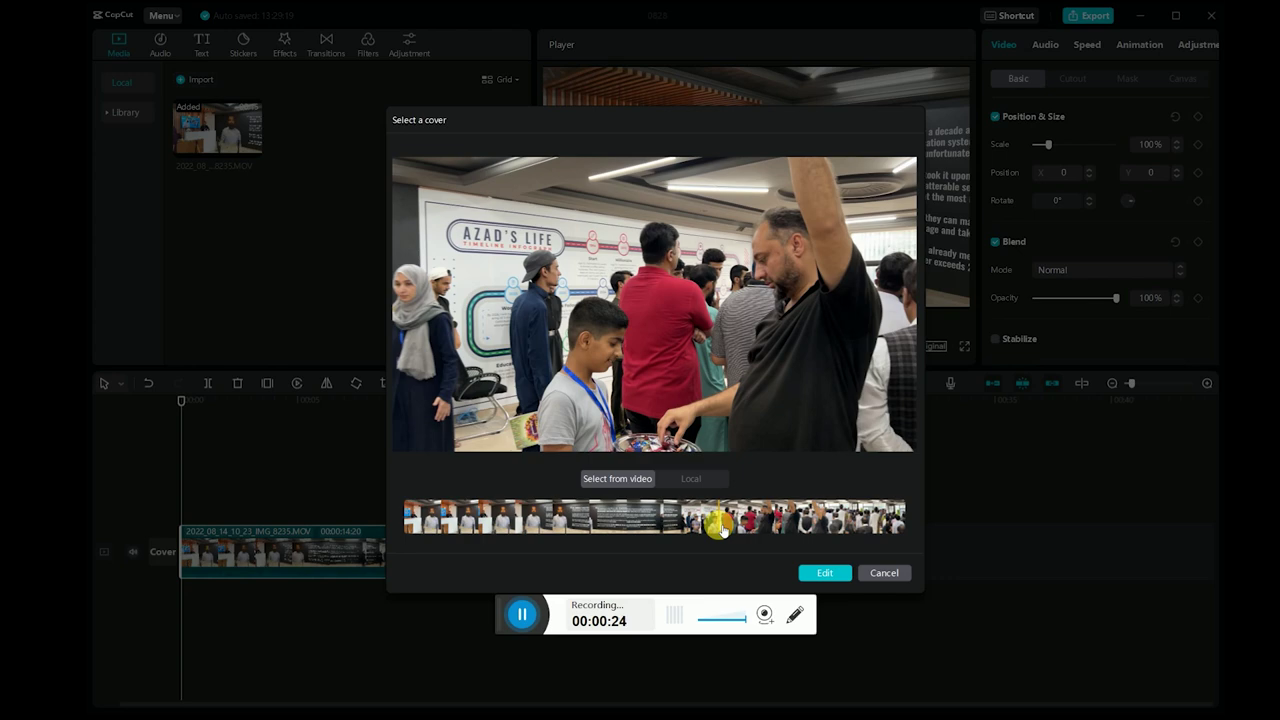
{"action": "left_click_drag", "start_coordinate": [722, 529], "coordinate": [838, 535]}
{"action": "left_click", "coordinate": [825, 573]}
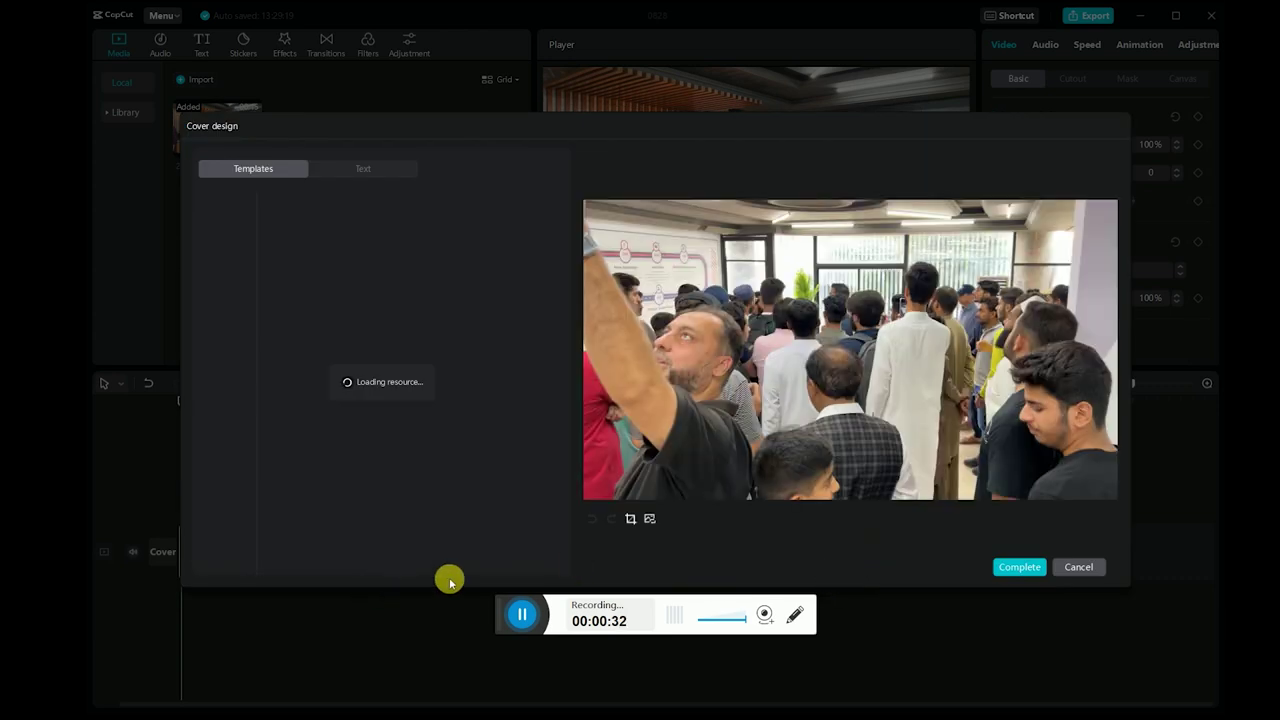
{"action": "left_click", "coordinate": [1014, 570]}
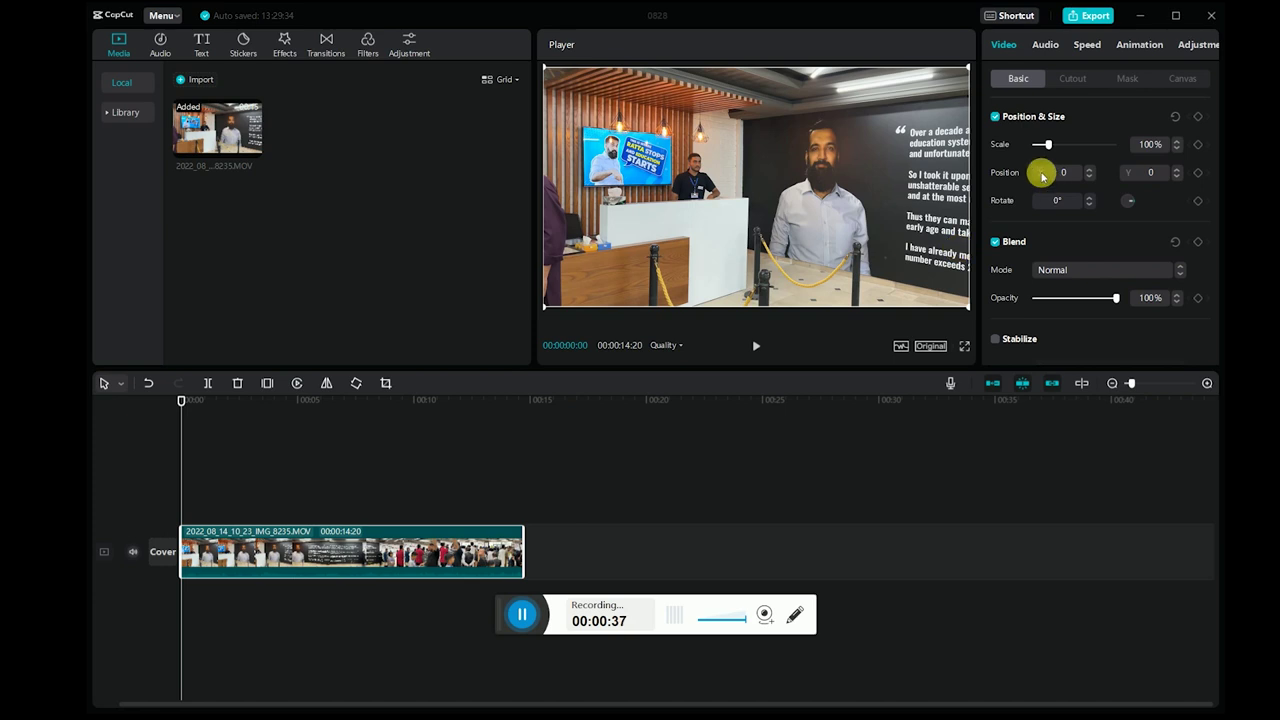
Step: Preview the clip and try the Elf and Deep voice effects on its audio, settling on Elf
{"action": "left_click", "coordinate": [1045, 44]}
{"action": "key", "text": "space"}
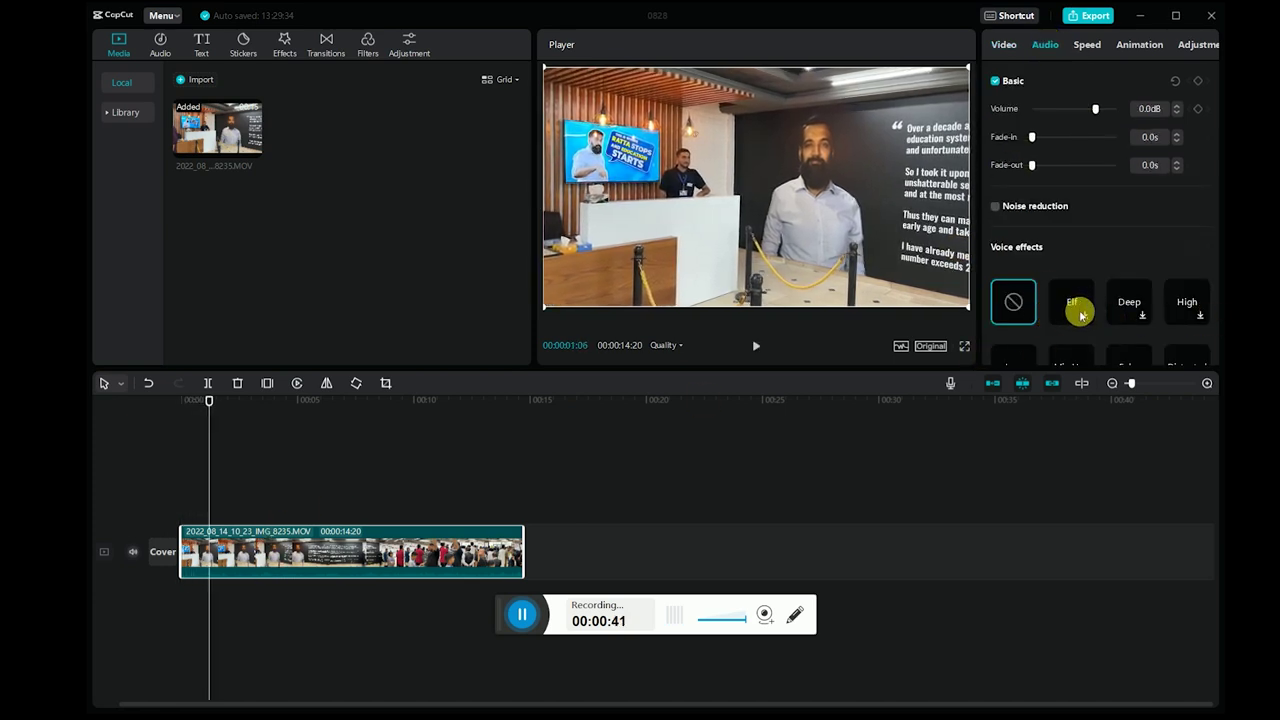
{"action": "left_click", "coordinate": [1083, 314]}
{"action": "left_click_drag", "start_coordinate": [500, 628], "coordinate": [543, 689]}
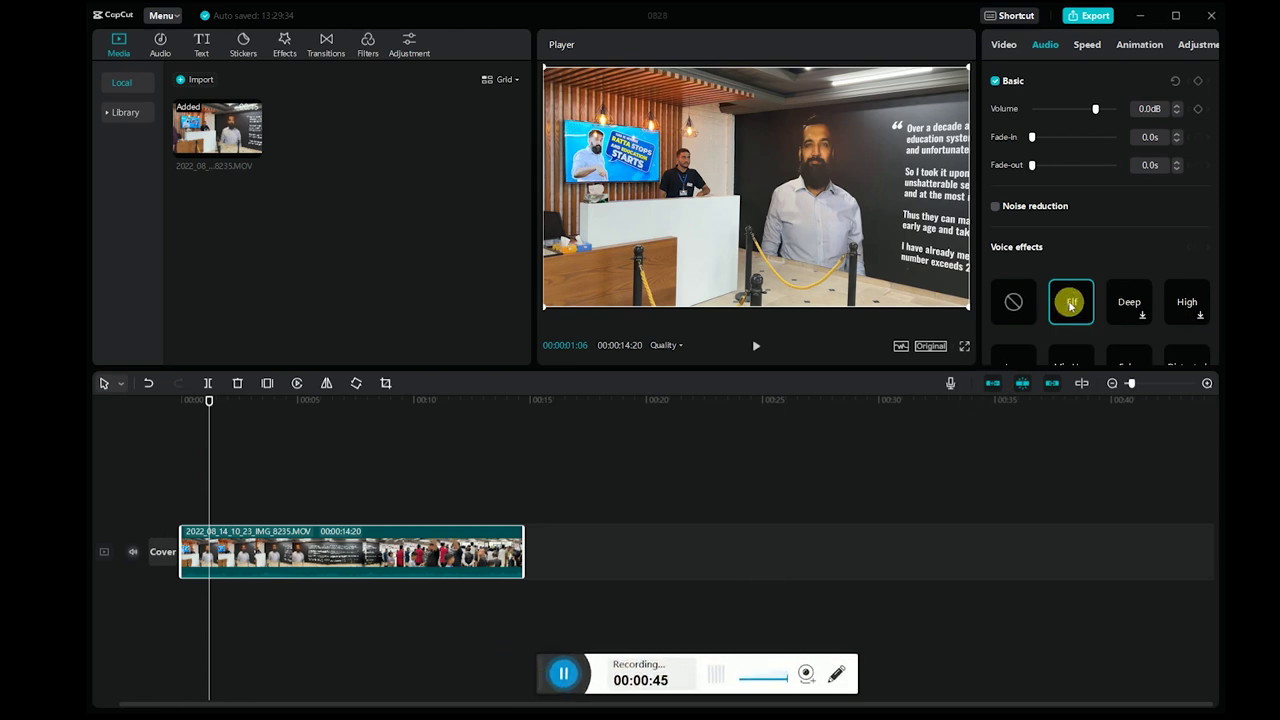
{"action": "left_click", "coordinate": [1143, 316]}
{"action": "left_click", "coordinate": [1078, 309]}
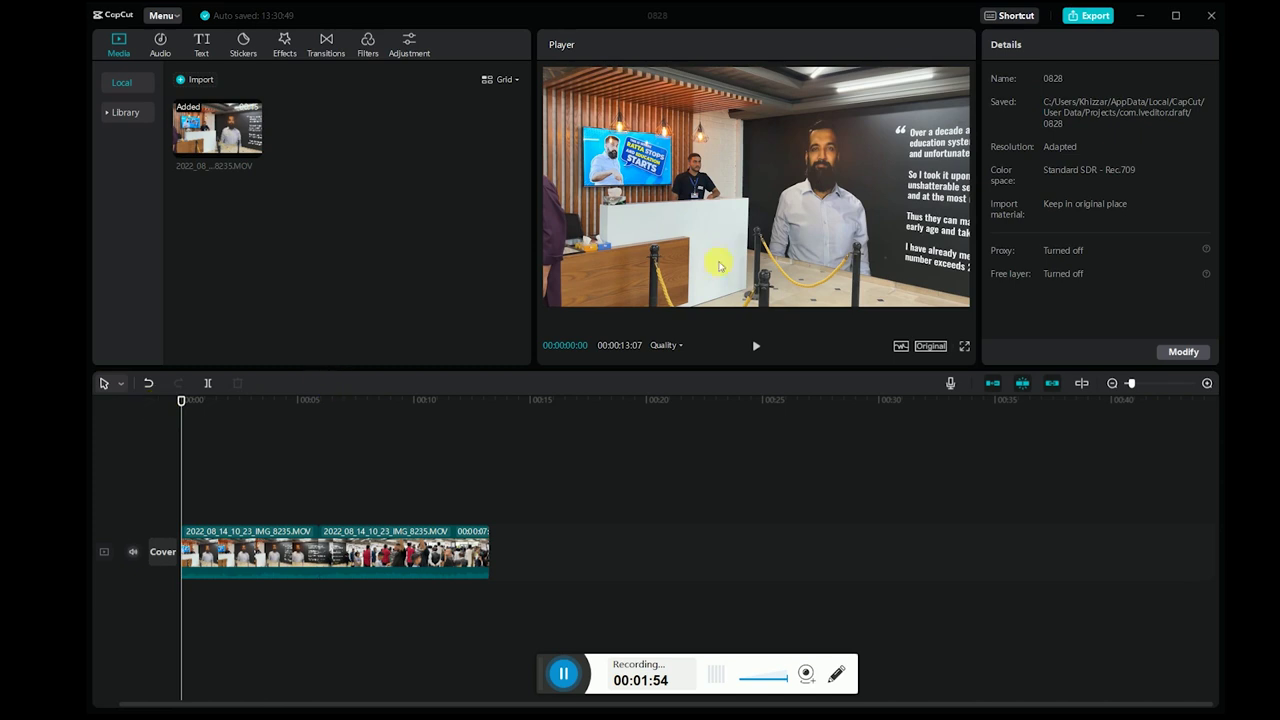
Step: Set up the export of project 0828 with the Azad imaginations (E:) drive as its destination
{"action": "left_click", "coordinate": [1092, 16]}
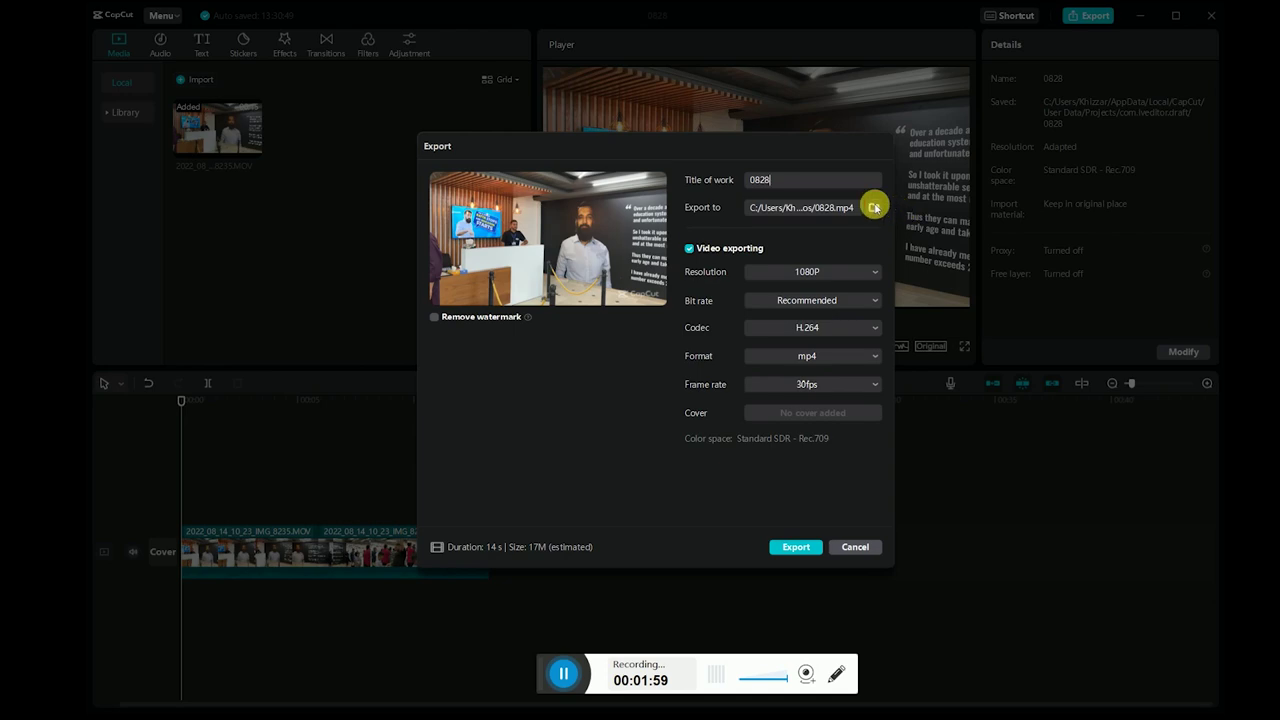
{"action": "left_click", "coordinate": [873, 207]}
{"action": "left_click", "coordinate": [167, 467]}
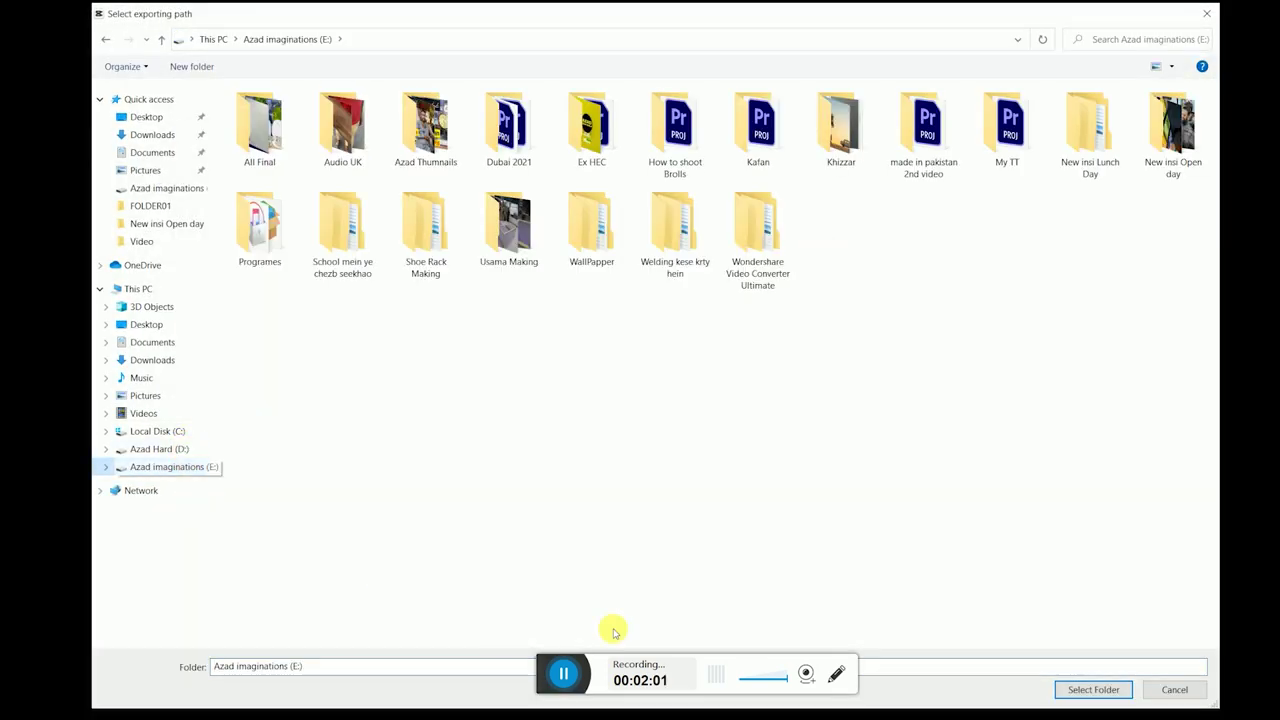
{"action": "left_click", "coordinate": [1068, 689]}
{"action": "left_click", "coordinate": [569, 520]}
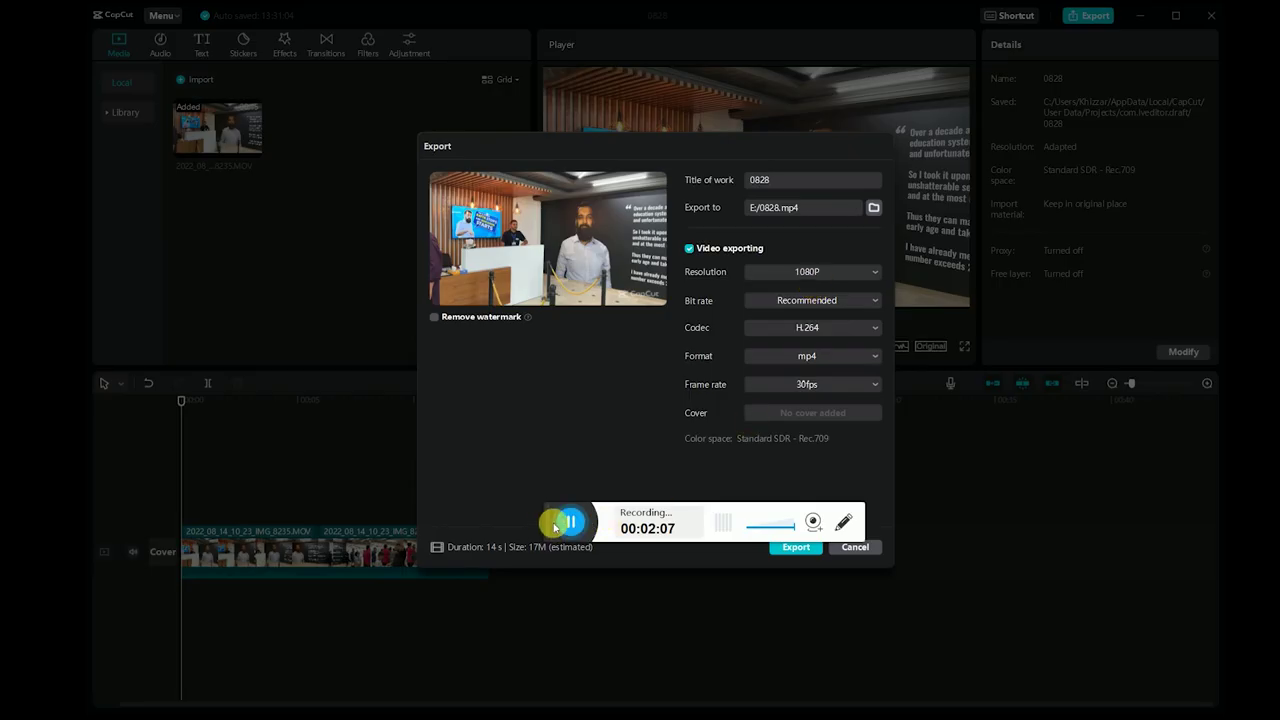
{"action": "left_click", "coordinate": [433, 319]}
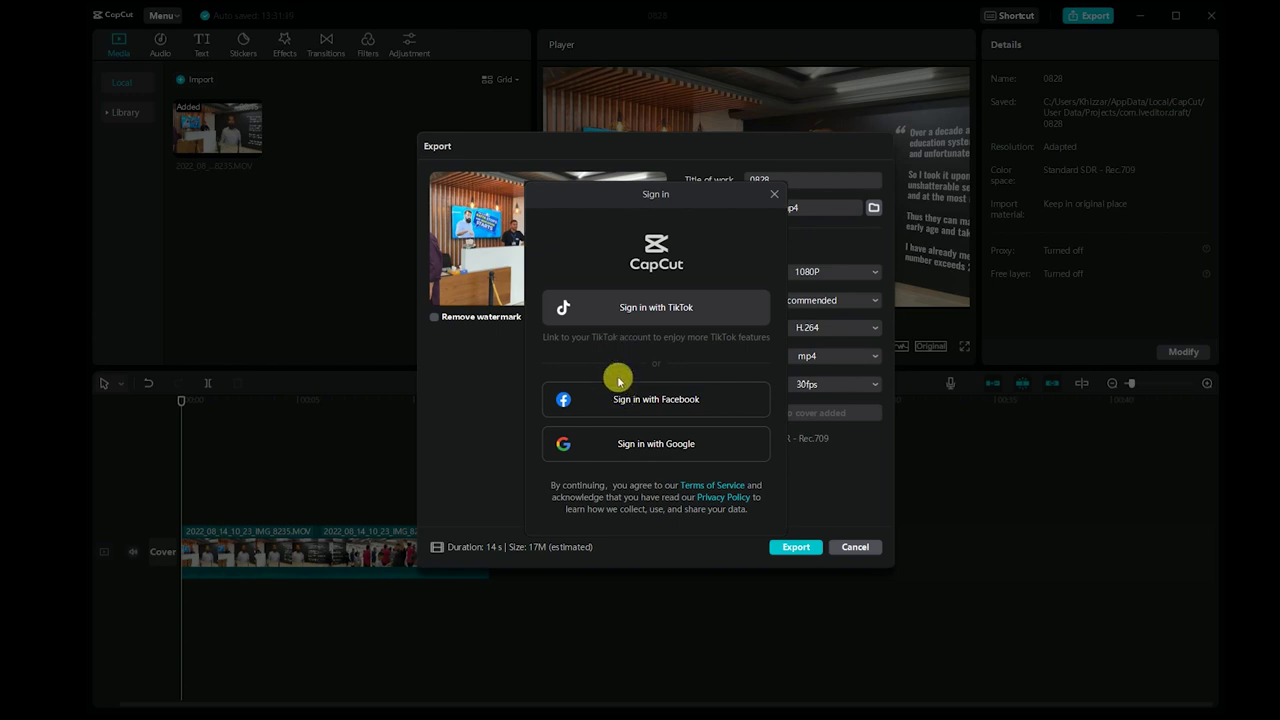
{"action": "left_click", "coordinate": [645, 446]}
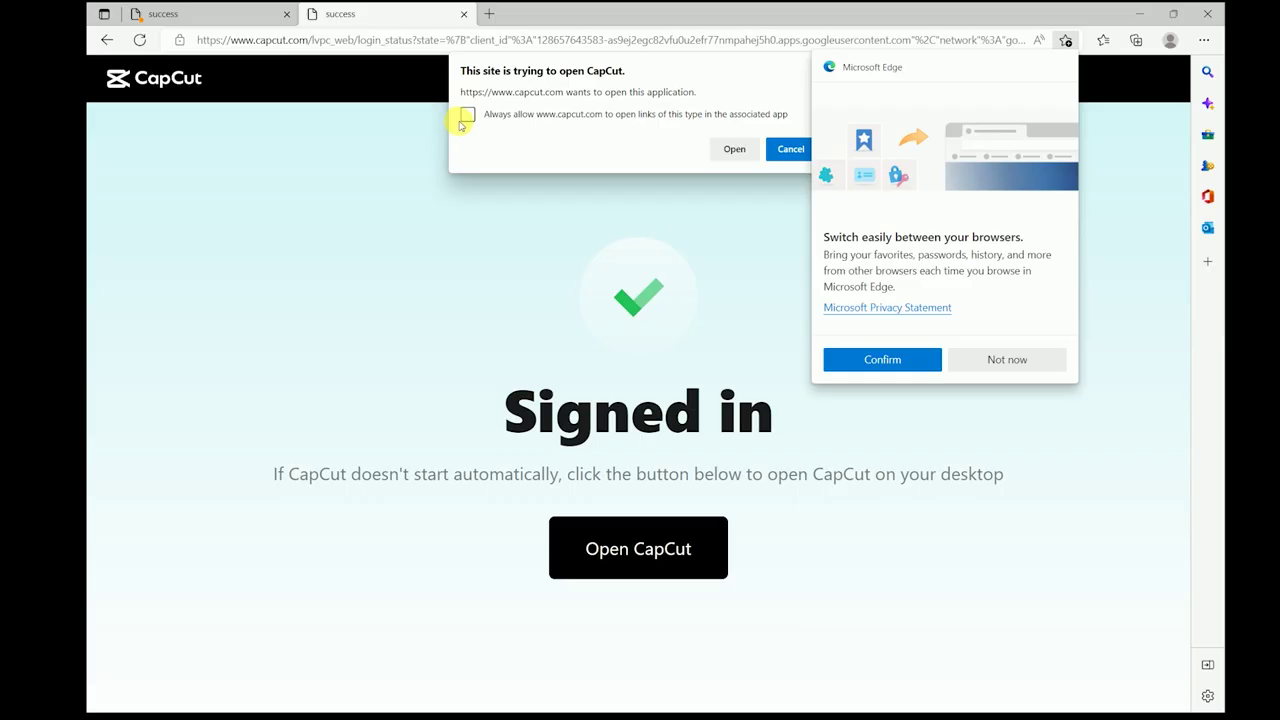
{"action": "left_click", "coordinate": [467, 115]}
{"action": "left_click", "coordinate": [737, 149]}
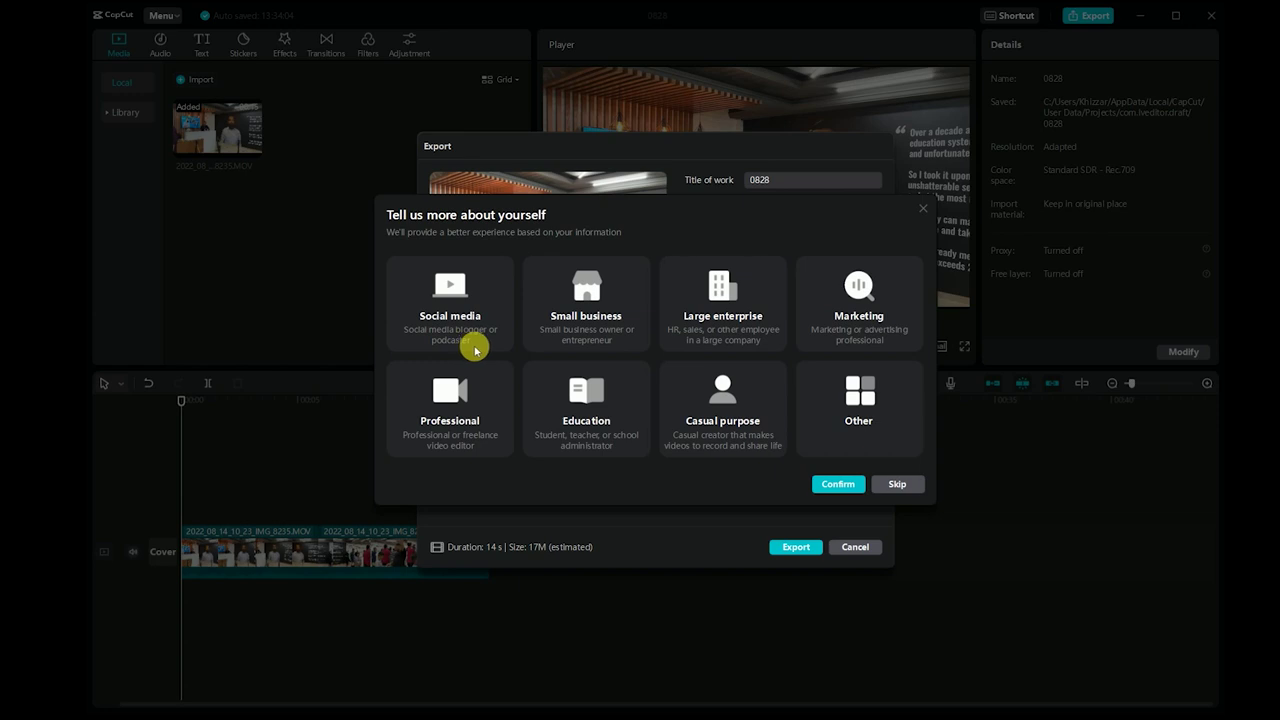
Step: Choose Social media as the user profile and export the video at 1080P, Recommended bit rate, H.264, mp4 and 30fps
{"action": "left_click", "coordinate": [462, 304]}
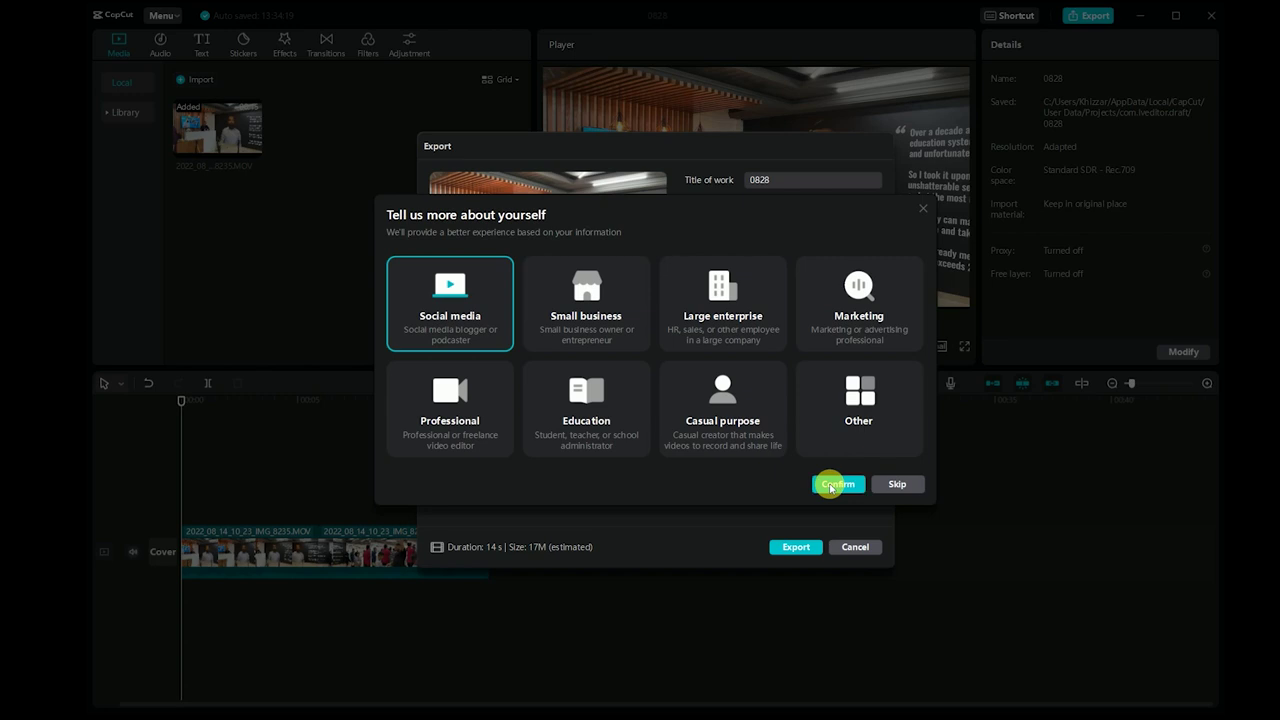
{"action": "left_click", "coordinate": [829, 485]}
{"action": "left_click", "coordinate": [807, 552]}
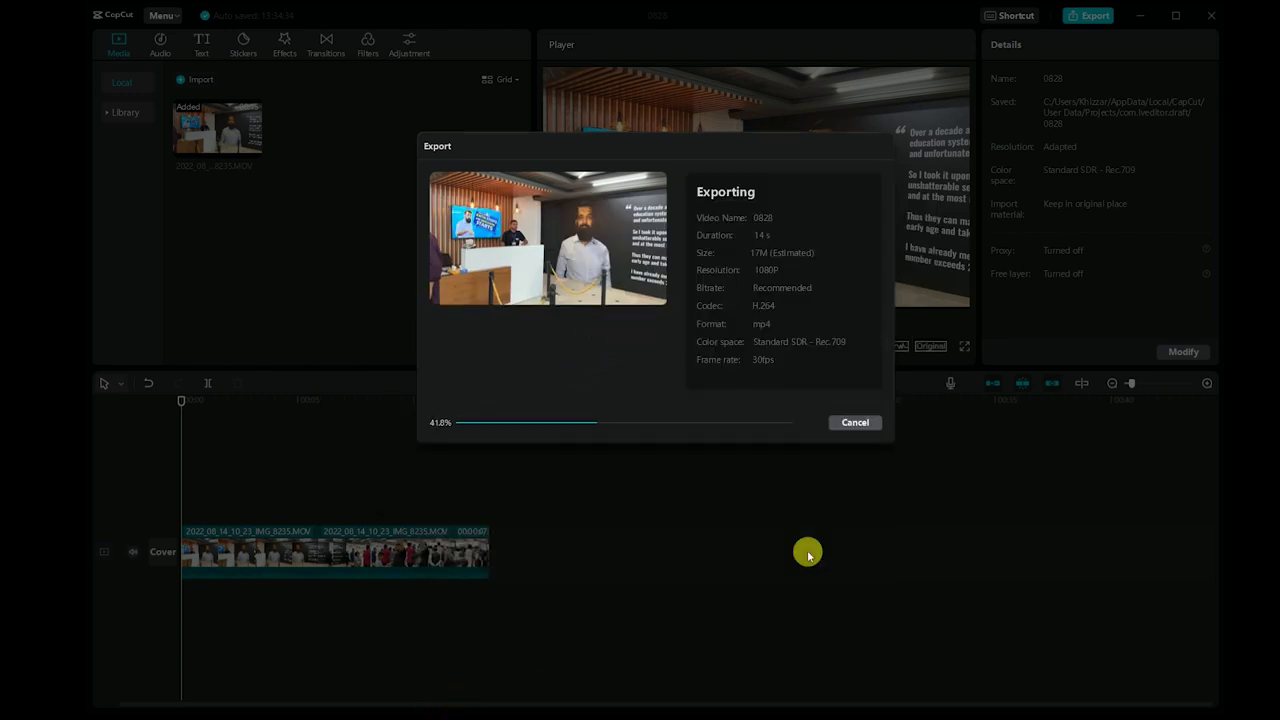